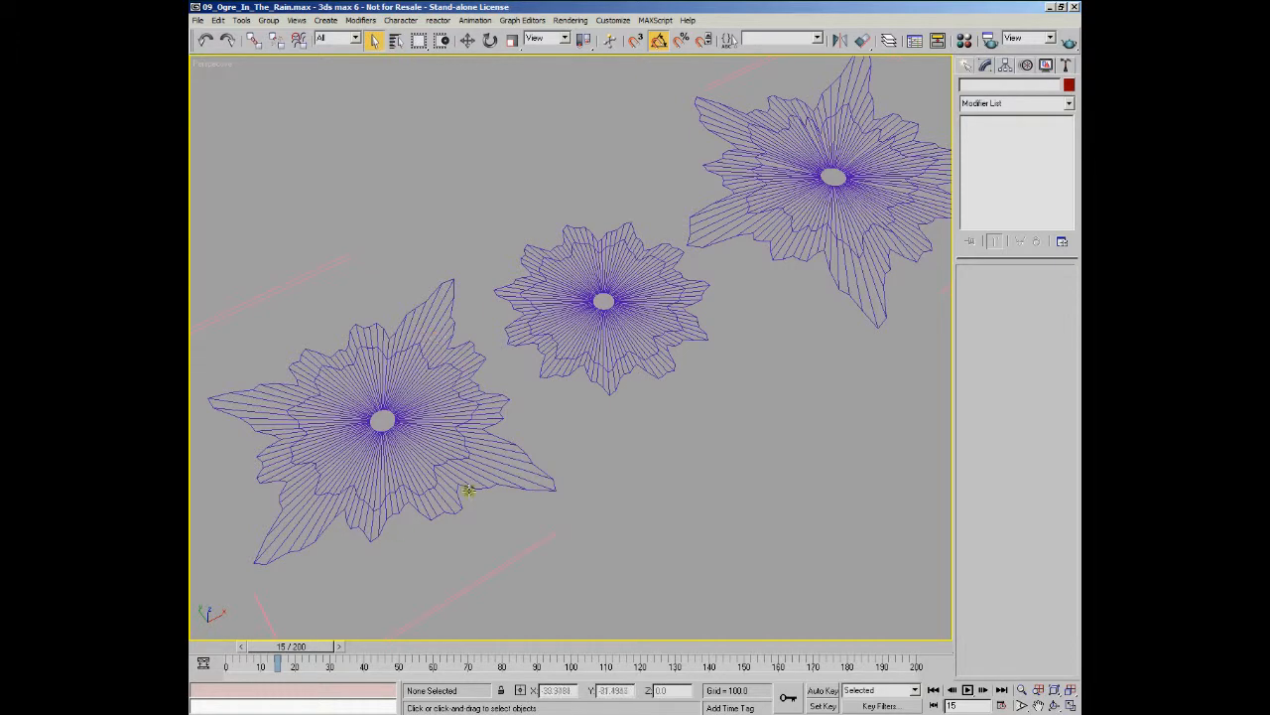
- Examine the three water splash meshes from several angles while scrubbing the timeline through their opening animation
alt+middle_drag(494, 361, 442, 355)
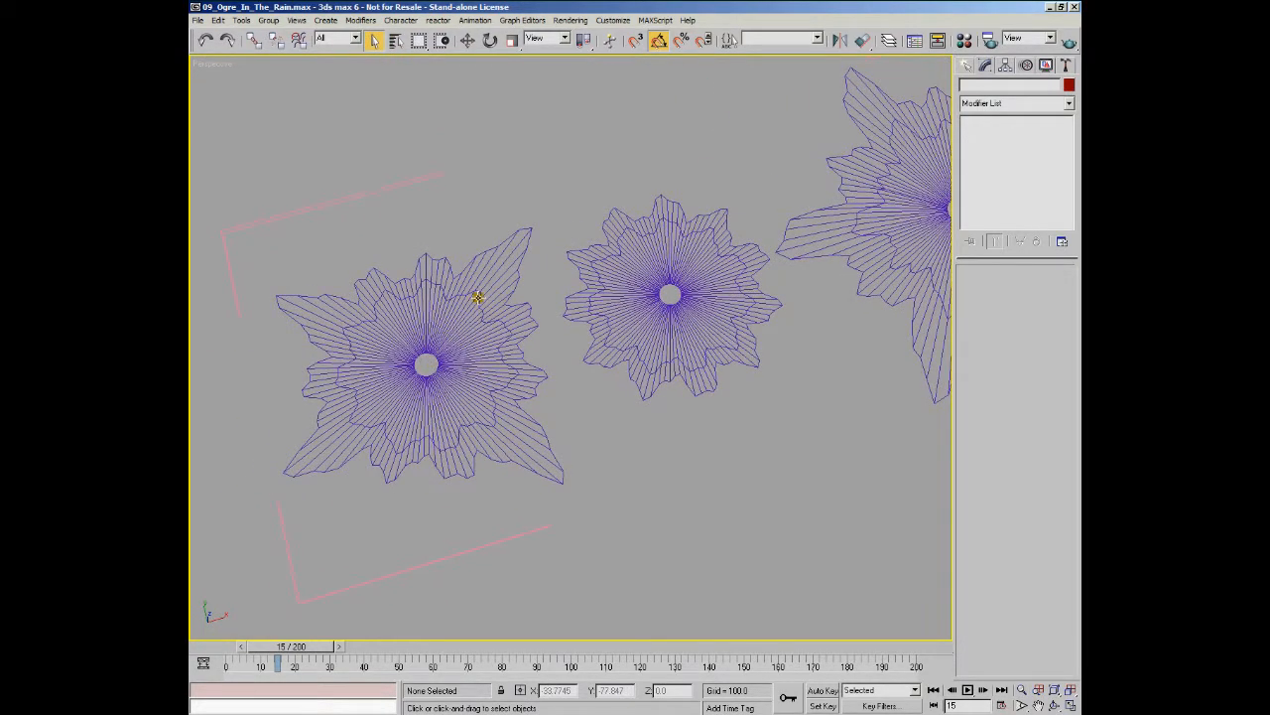
alt+middle_drag(598, 418, 590, 394)
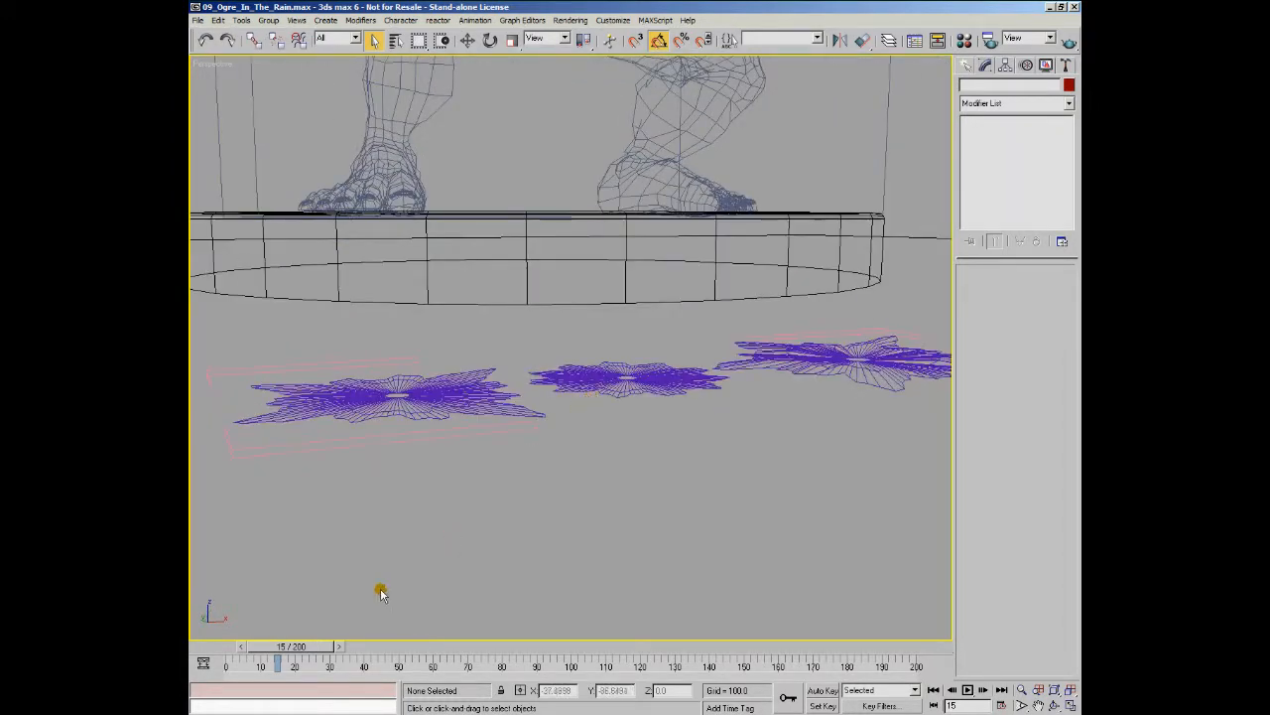
mouse_move(293, 650)
mouse_down()
mouse_move(246, 658)
mouse_move(277, 652)
mouse_up()
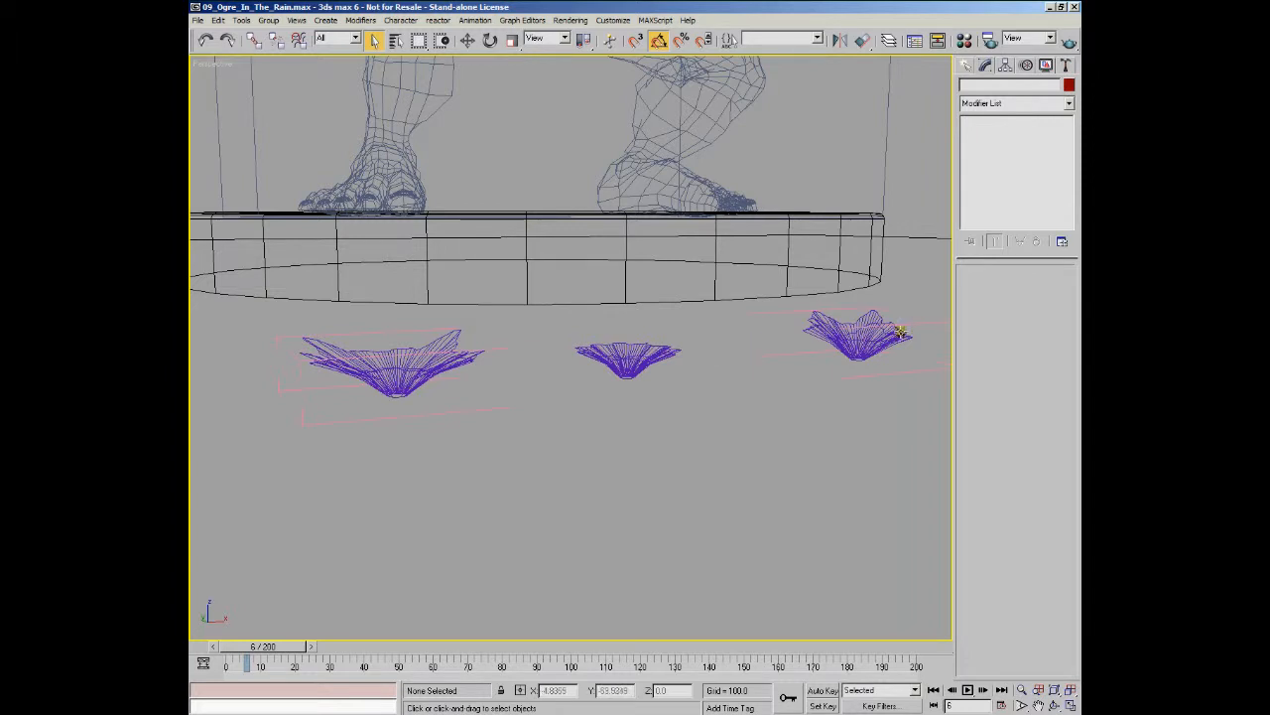
mouse_move(290, 653)
mouse_down()
mouse_move(254, 656)
mouse_move(319, 663)
mouse_move(273, 663)
mouse_move(308, 663)
mouse_up()
alt+middle_drag(511, 406, 508, 437)
drag(293, 651, 265, 652)
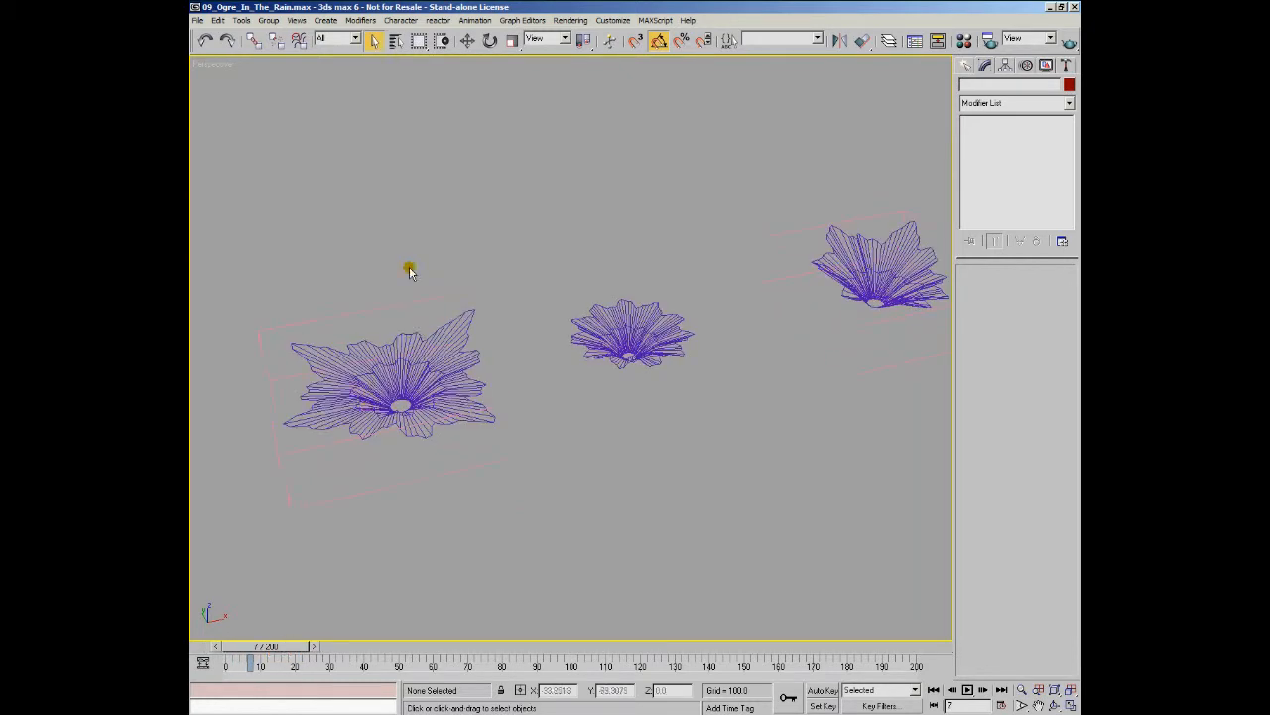
- Close the open group containing the Splash_01 mesh and clear the selection
click(404, 368)
click(268, 20)
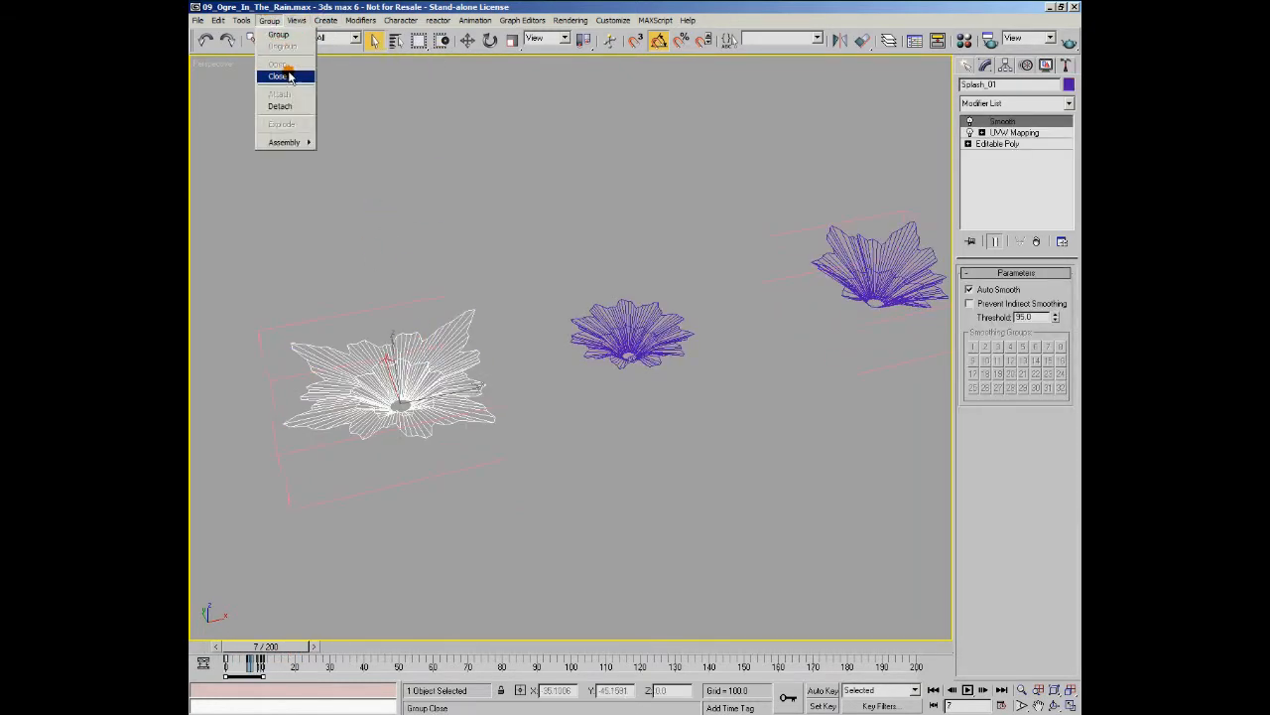
click(289, 86)
click(669, 101)
- Open the Material Editor beside the splashes and examine the Ogre material's Multi-Layer shader parameters and map list
click(963, 39)
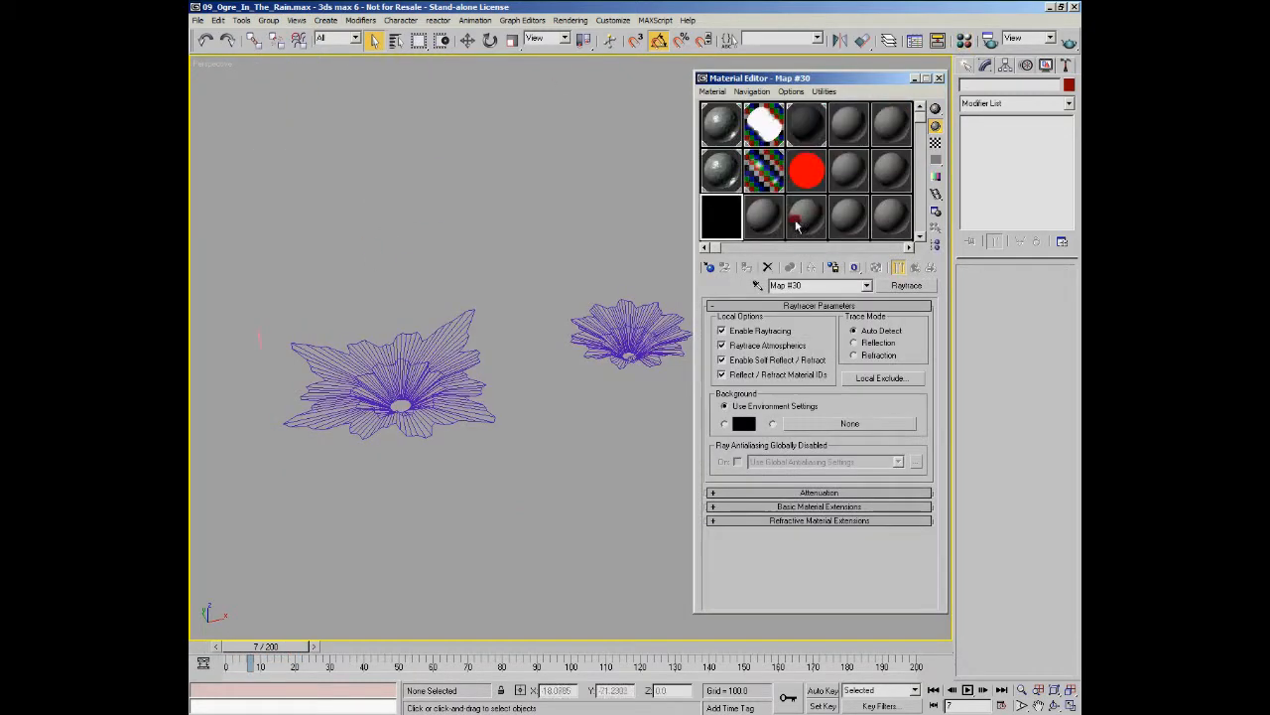
drag(822, 80, 922, 77)
alt+middle_drag(669, 199, 568, 290)
click(819, 127)
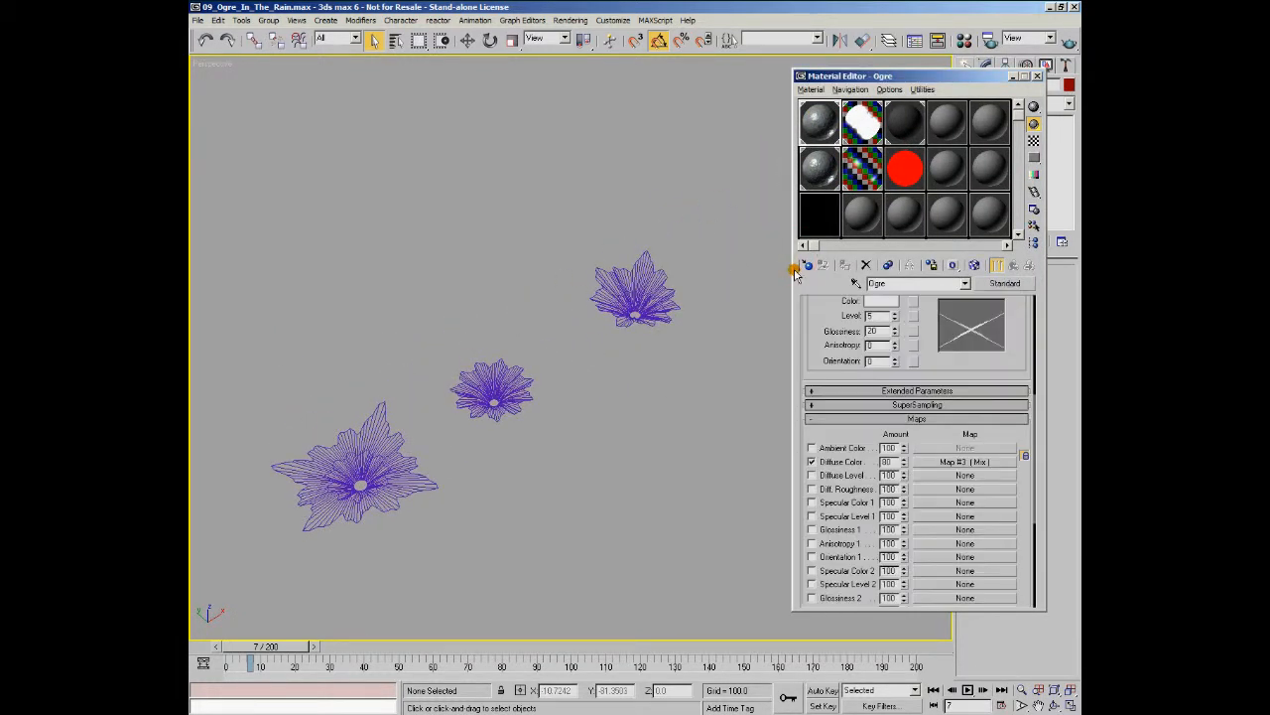
drag(928, 322, 926, 594)
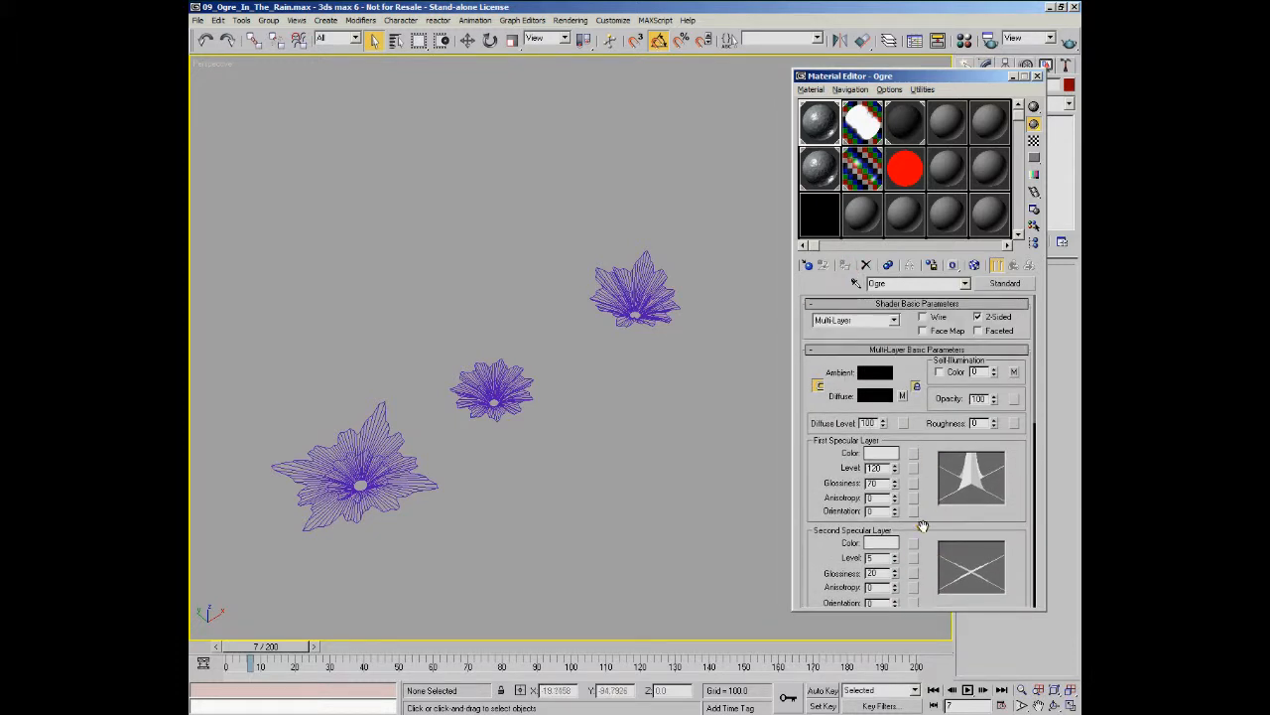
drag(923, 527, 928, 187)
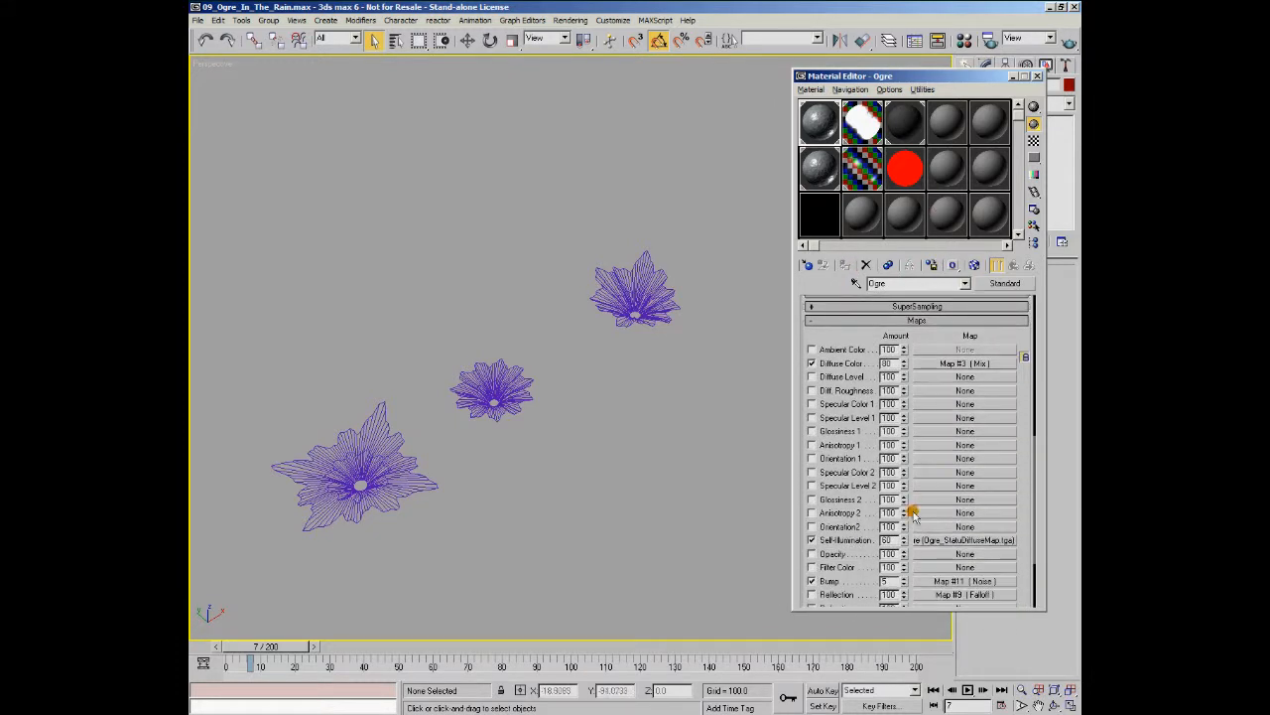
drag(905, 338, 907, 286)
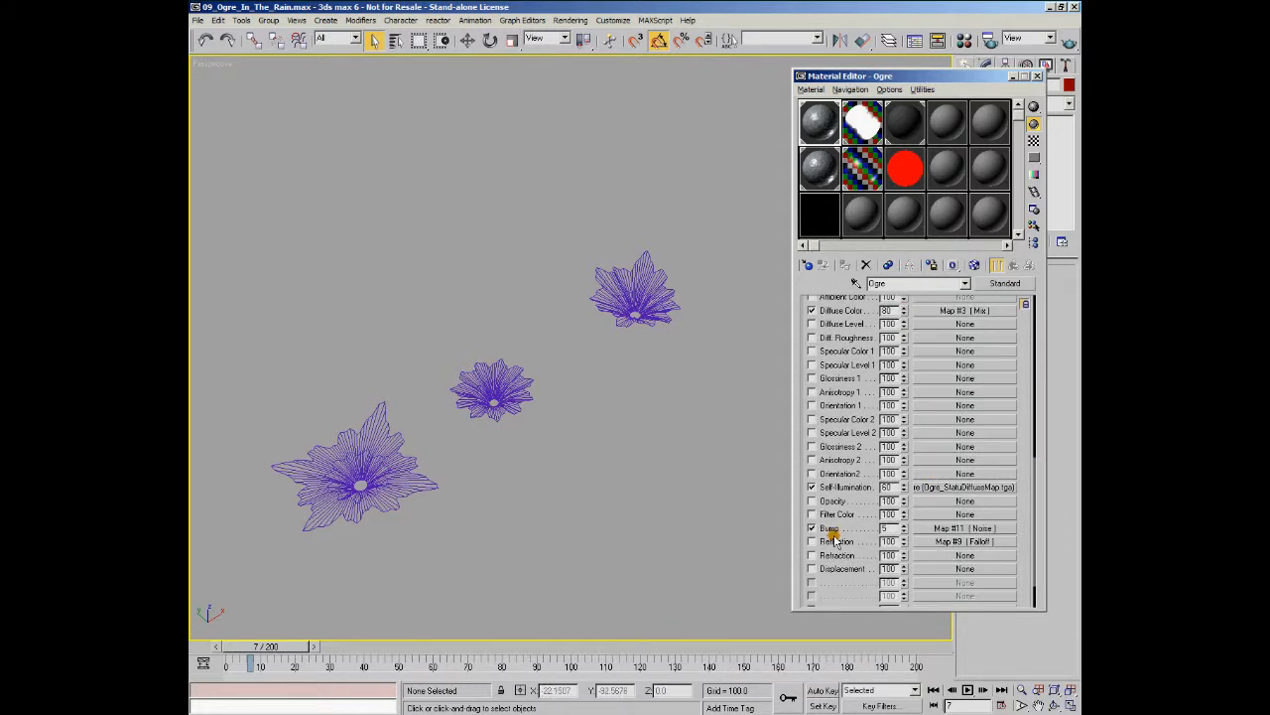
- Open the Ogre material's Bump noise map and scrub the timeline to examine its animated Y offset
click(953, 528)
drag(271, 647, 366, 648)
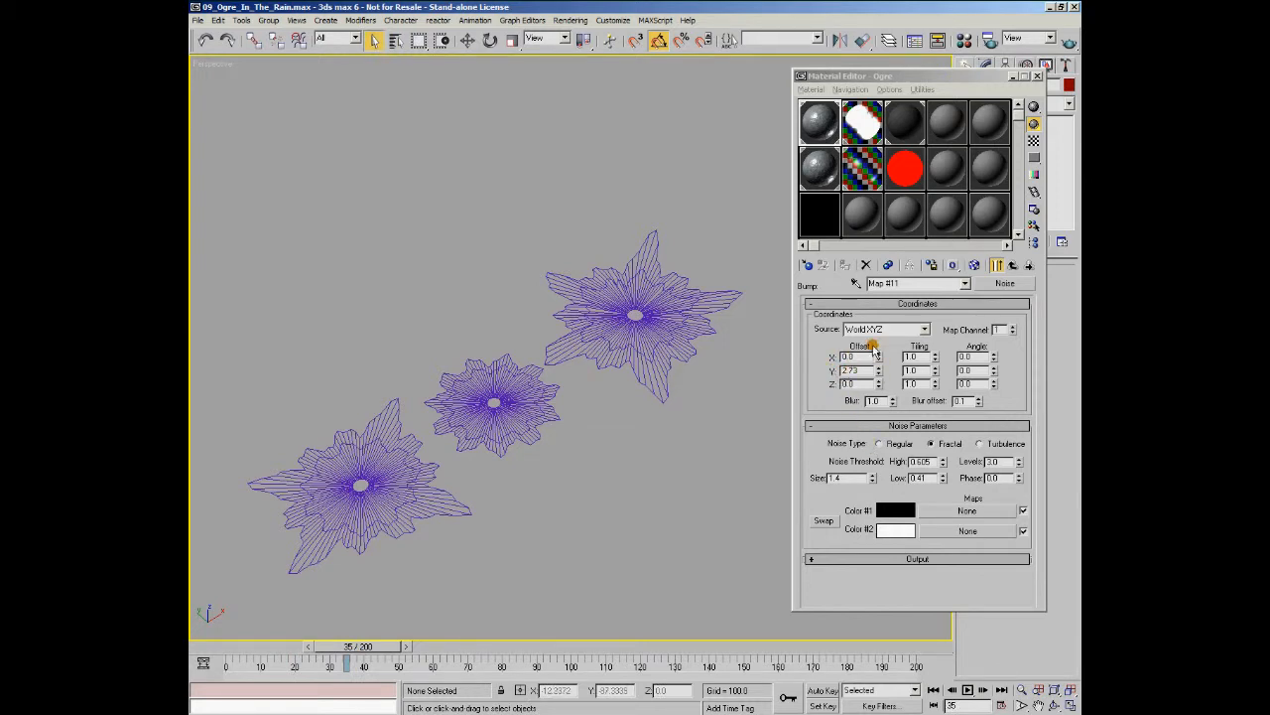
mouse_move(363, 649)
mouse_down()
mouse_move(250, 650)
mouse_move(351, 659)
mouse_up()
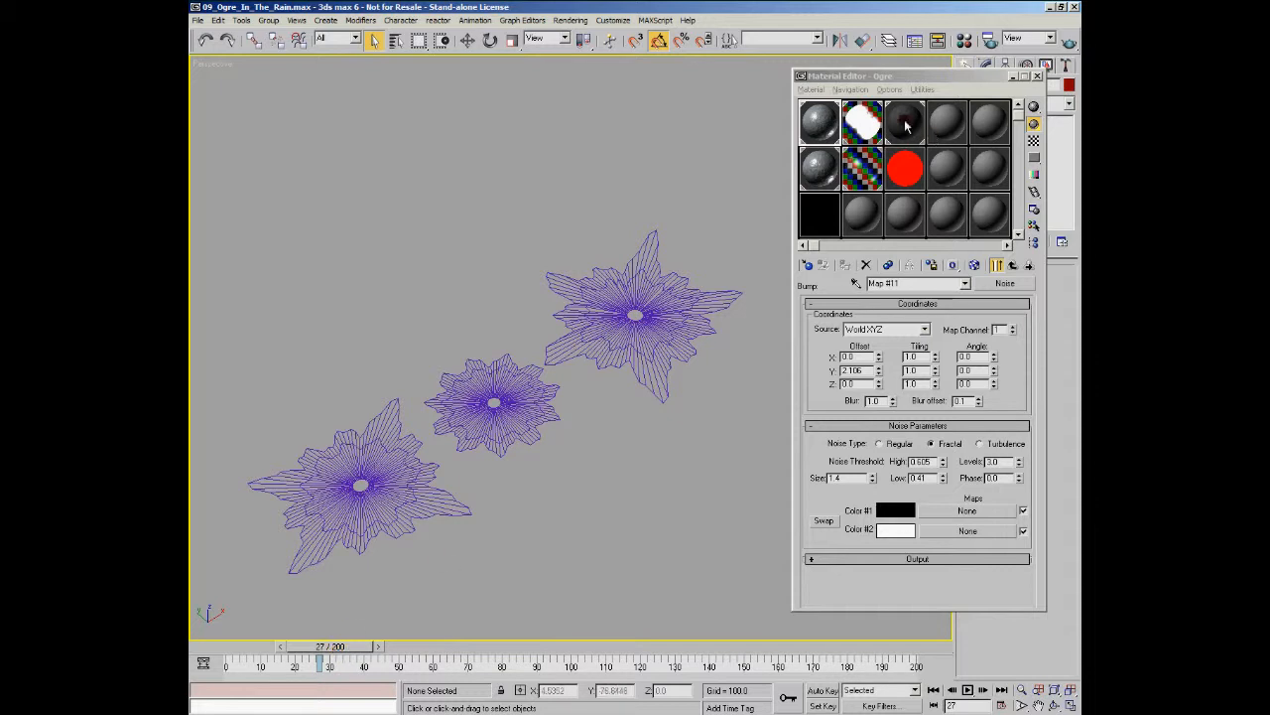
- Magnify the Ogre material's sample sphere, scrub the timeline to examine the moving bump, and close the magnified sample
click(812, 116)
double_click(812, 116)
drag(893, 155, 611, 149)
drag(721, 151, 640, 241)
drag(328, 659, 243, 657)
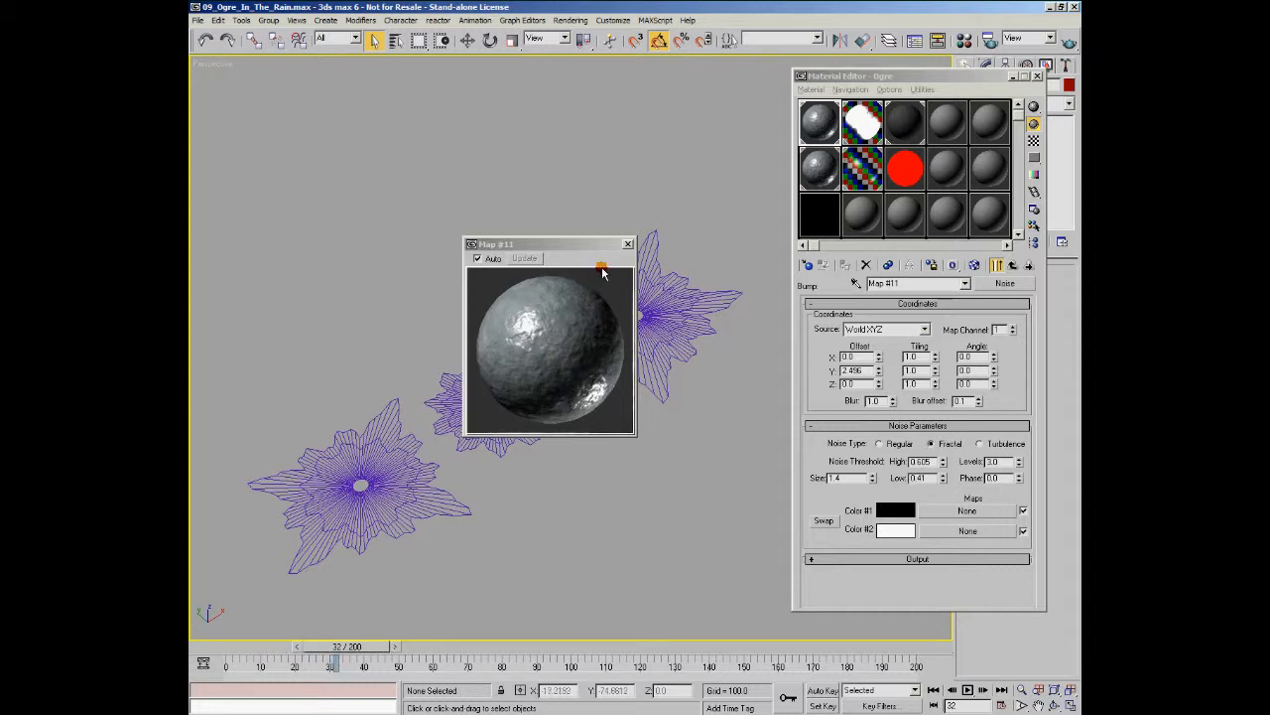
click(627, 243)
- Review the Pedestal material's maps and the Rain material's opacity and specular highlight settings
click(828, 164)
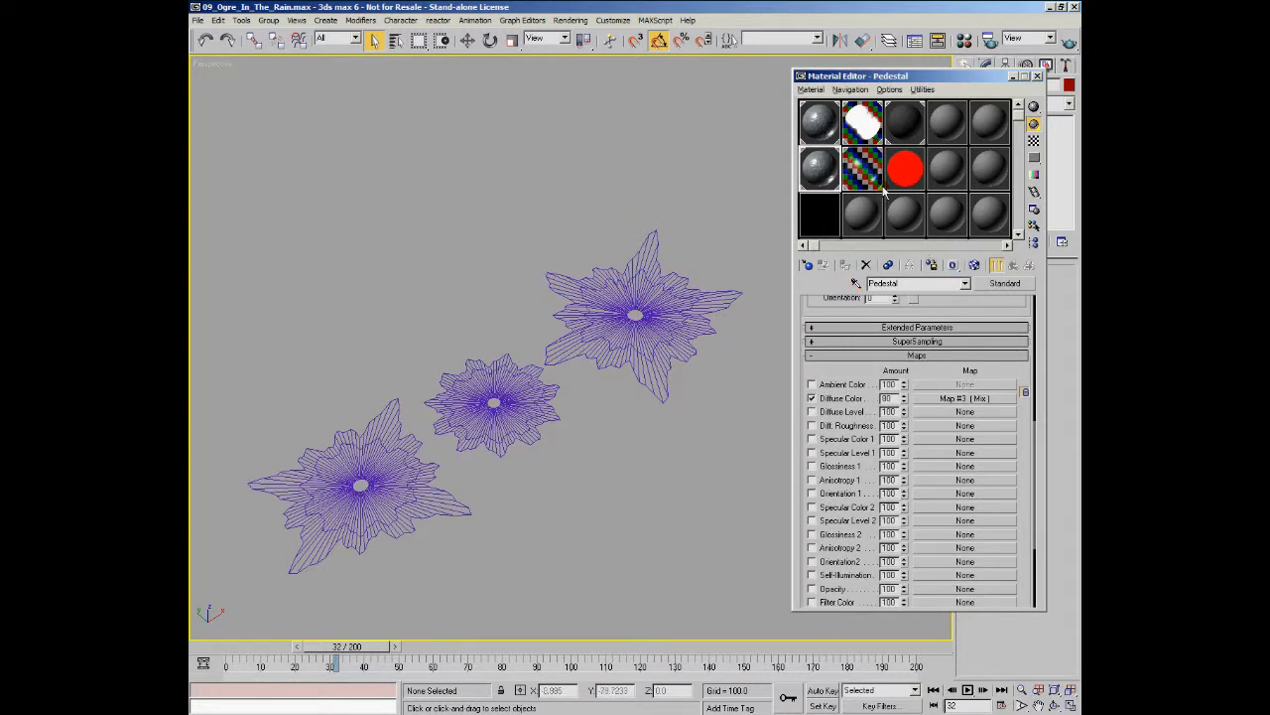
click(863, 124)
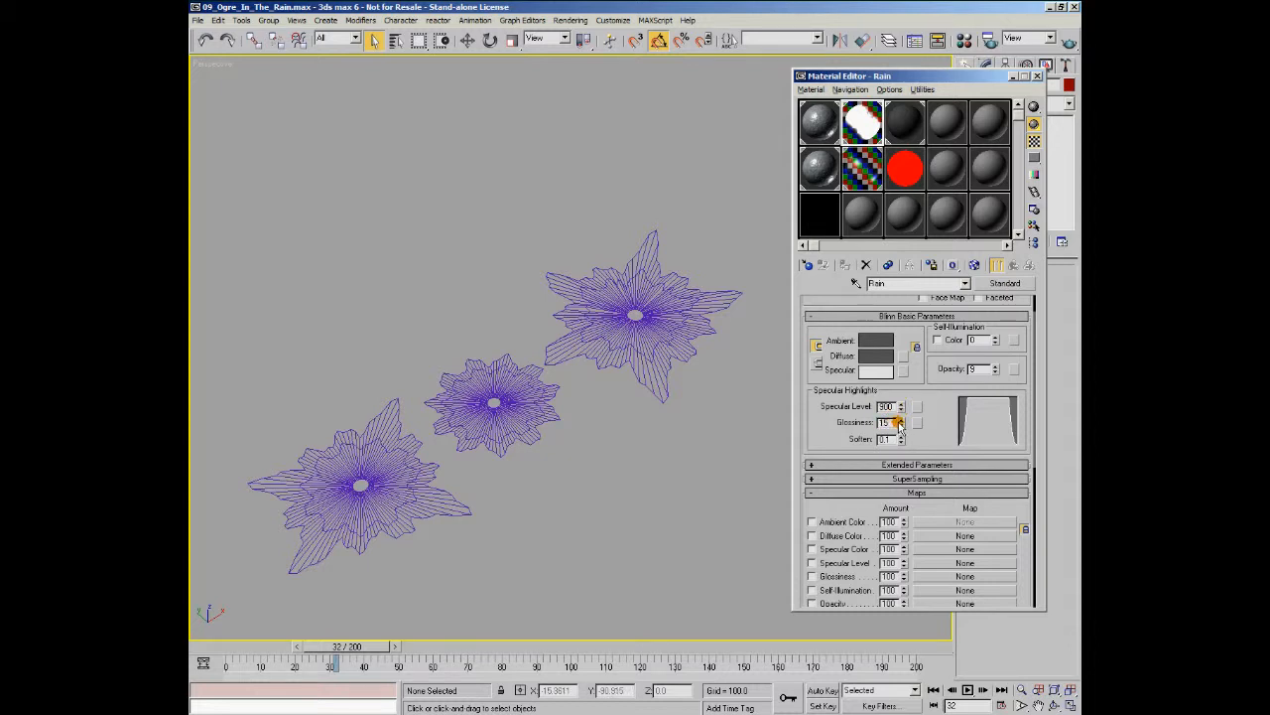
double_click(887, 422)
- Examine the Splash material's basic parameters and its Diffuse Color and Specular Level gradient ramp maps
click(872, 172)
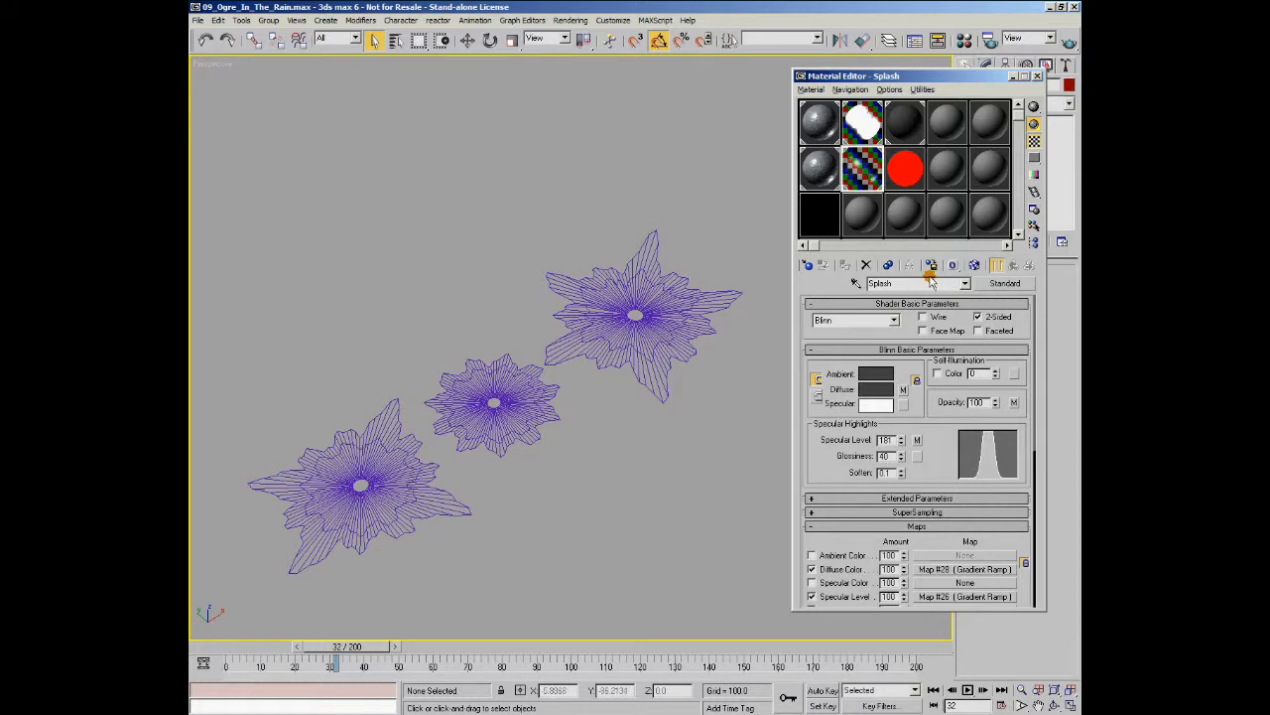
drag(948, 454, 935, 342)
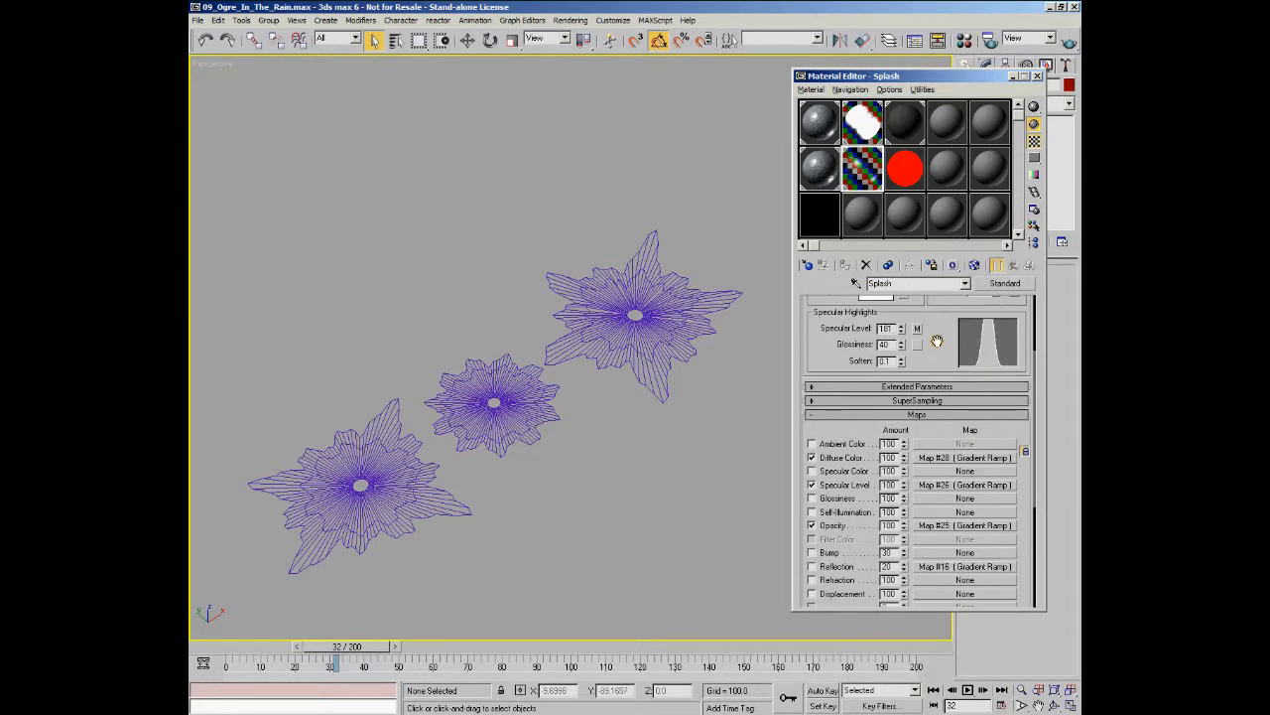
click(951, 459)
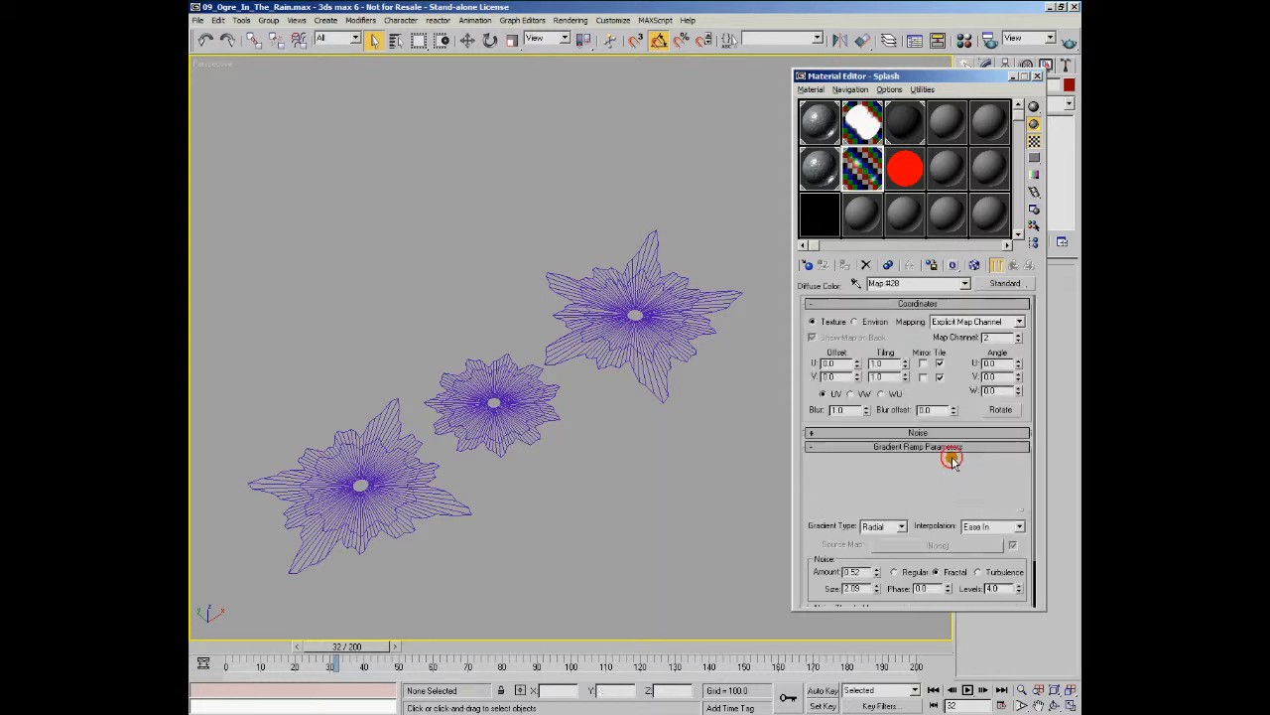
click(1009, 266)
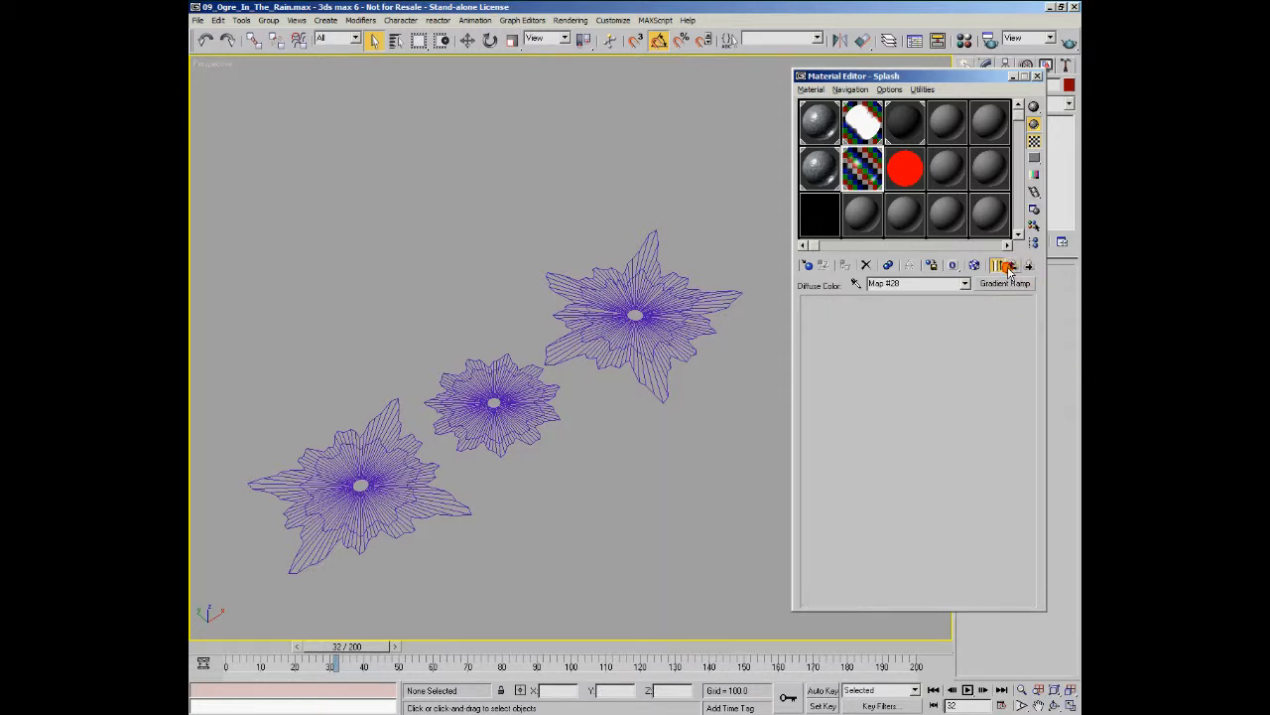
click(950, 483)
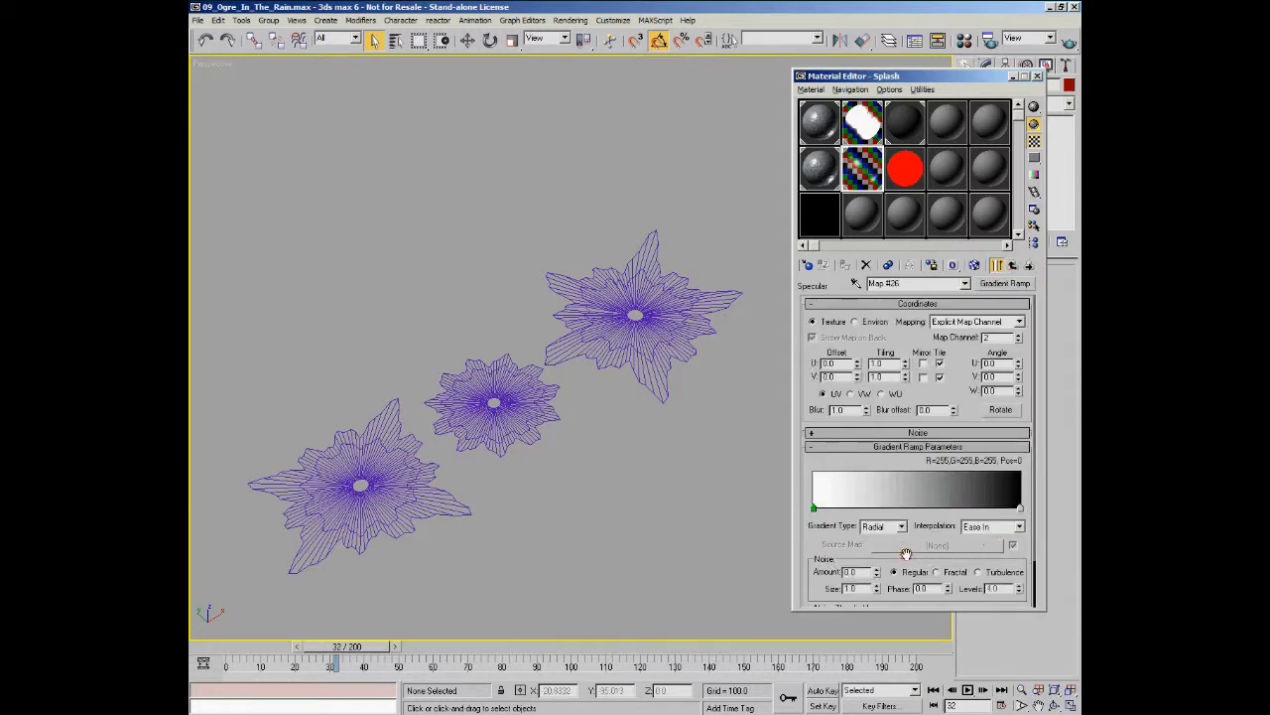
click(1012, 265)
- Select the Water_Splashes group, switch the viewport to shaded display, and check the Splash material's Diffuse Color map on it
click(388, 482)
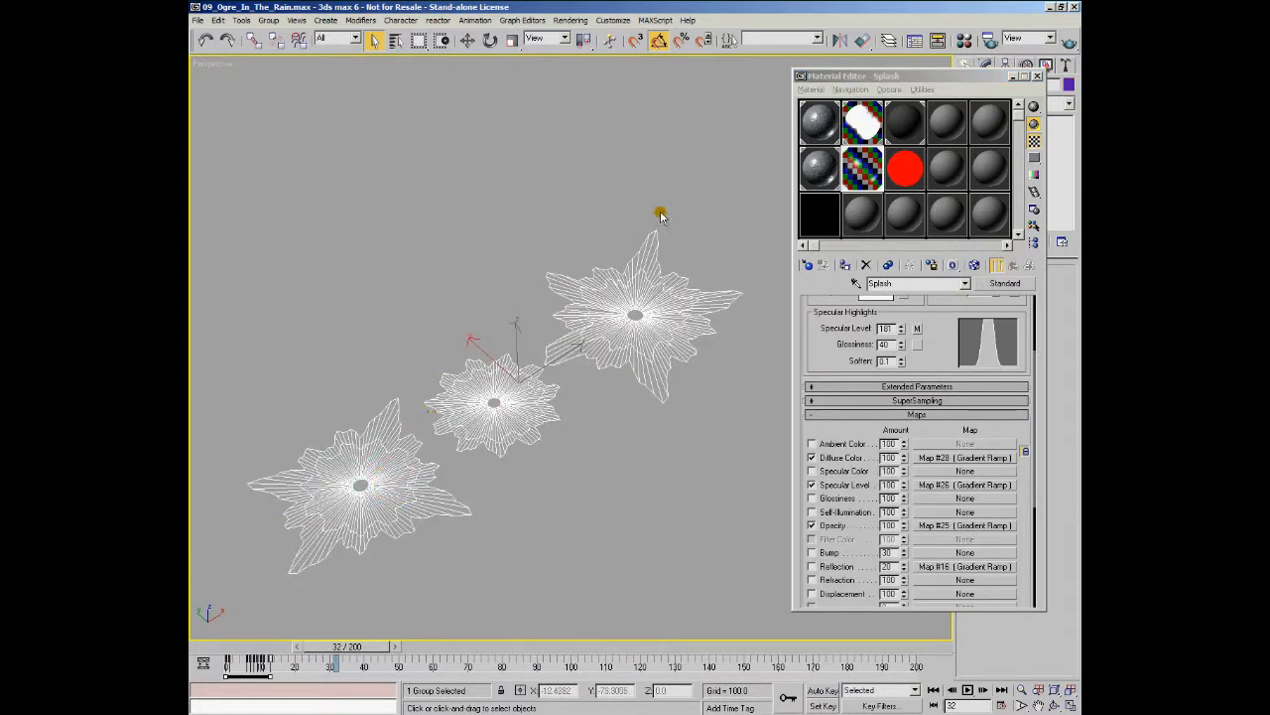
key(F3)
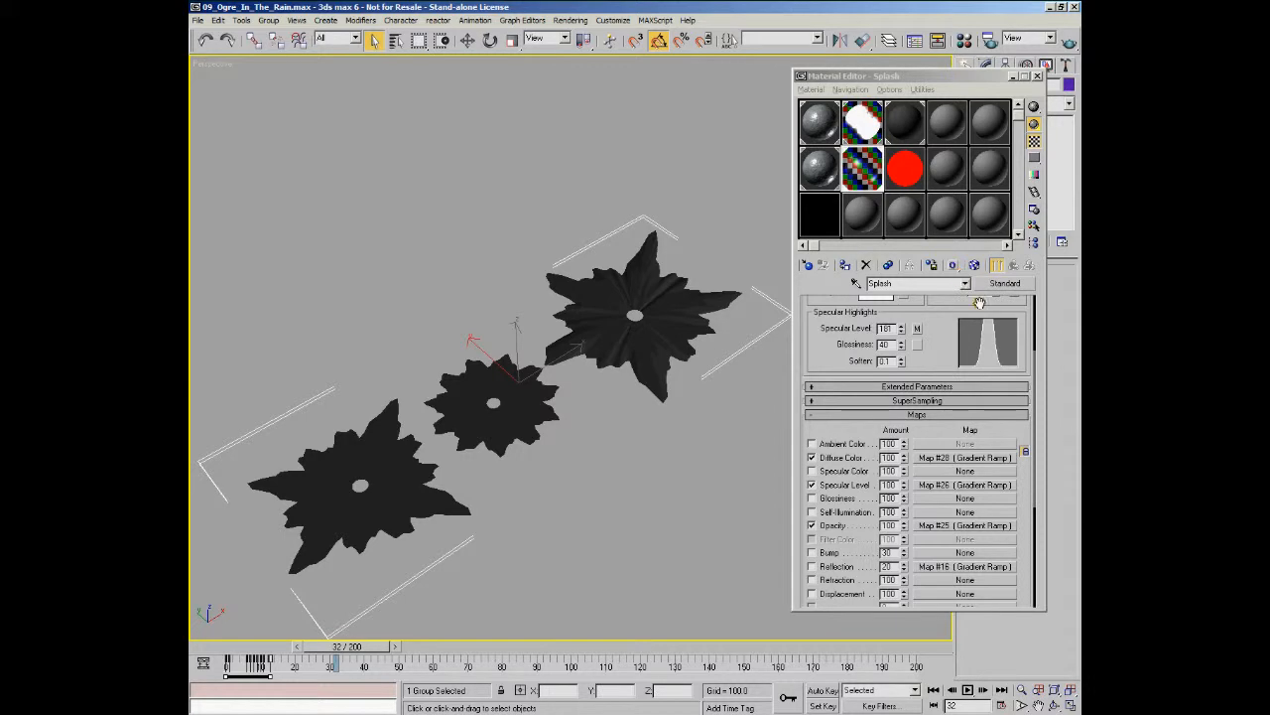
click(965, 458)
click(977, 265)
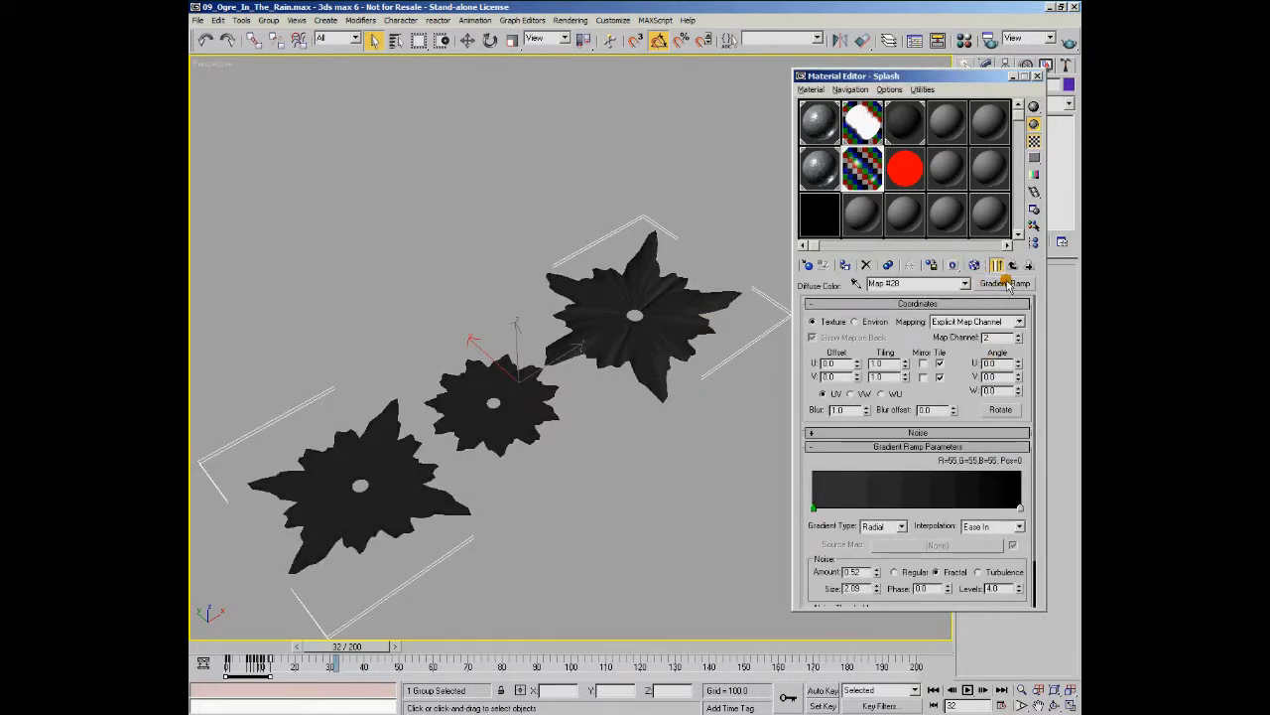
click(999, 265)
- Preview the Splash material's Specular Level gradient ramp on the splashes in the viewport and turn its display off again
click(933, 486)
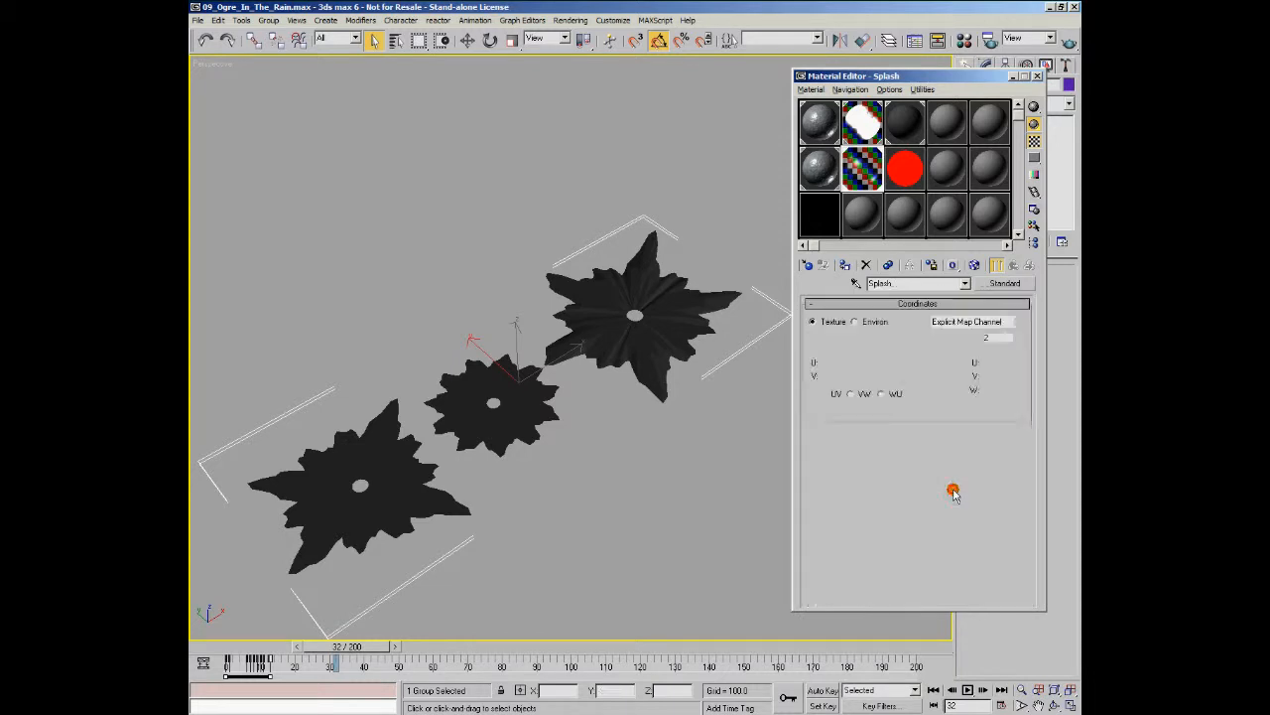
click(975, 265)
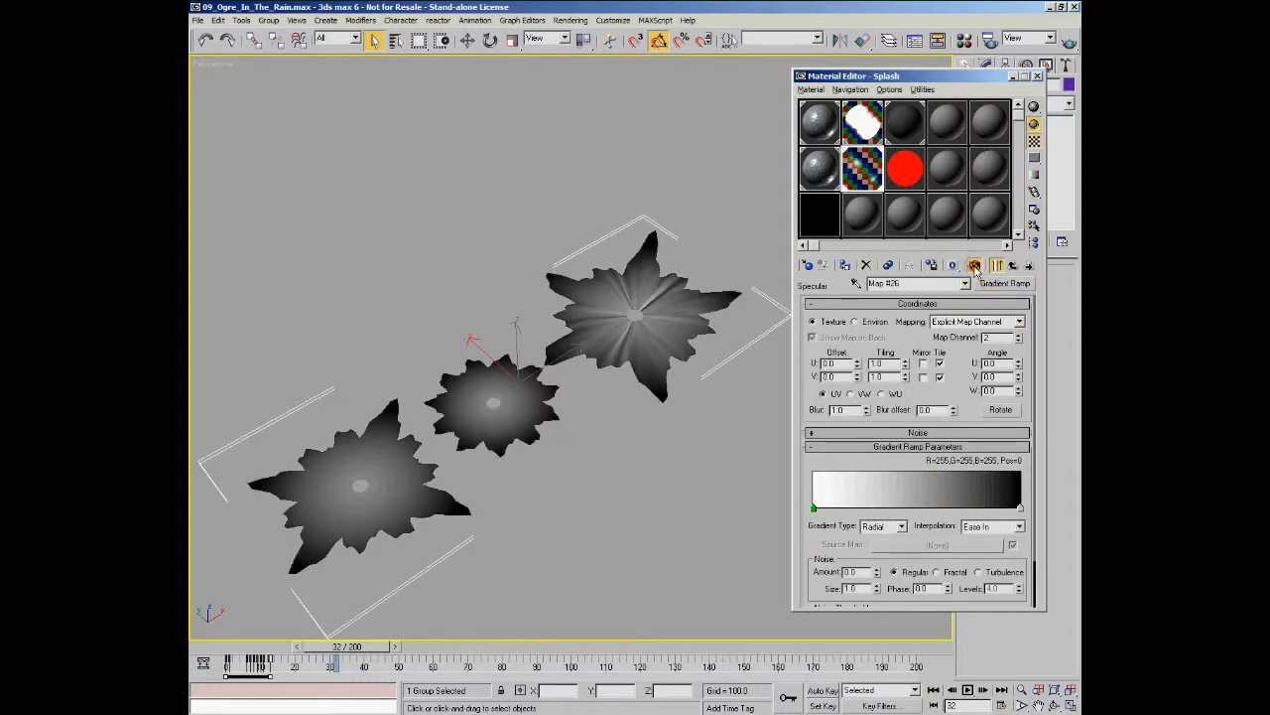
click(975, 266)
click(1013, 266)
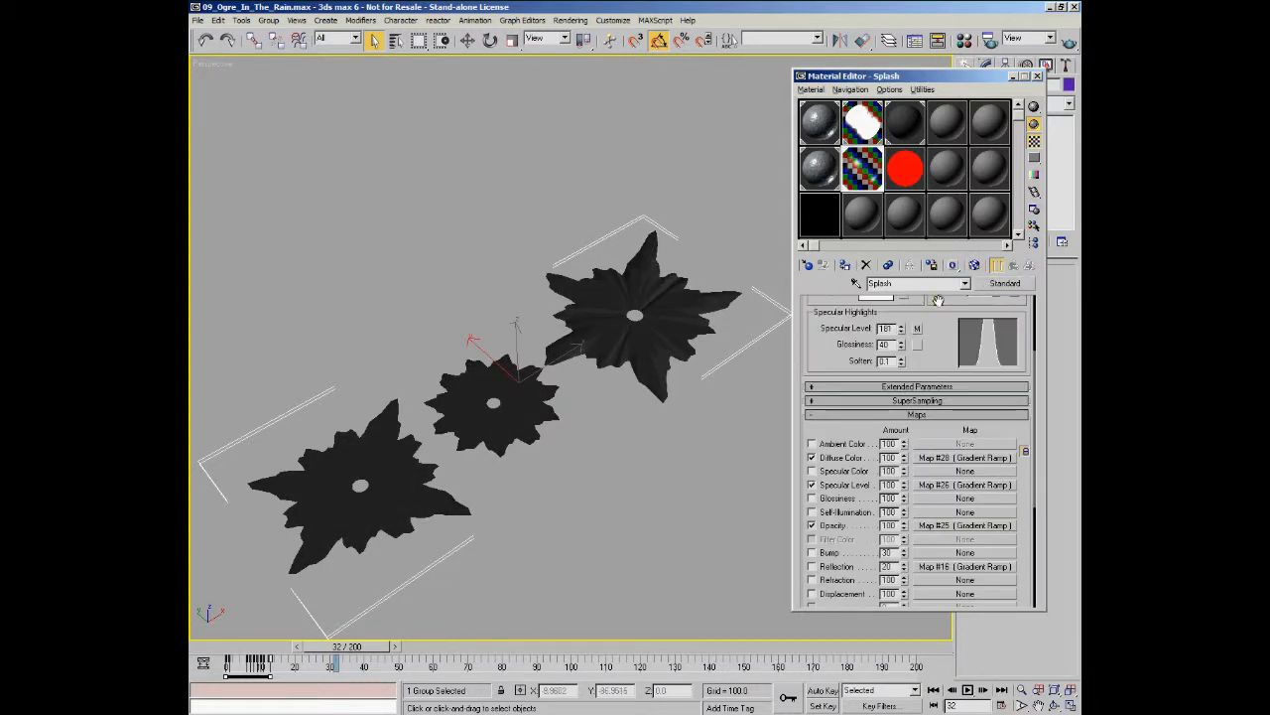
- Preview the Splash material's Opacity gradient ramp on the splashes in the viewport and turn its display off again
click(950, 526)
click(975, 266)
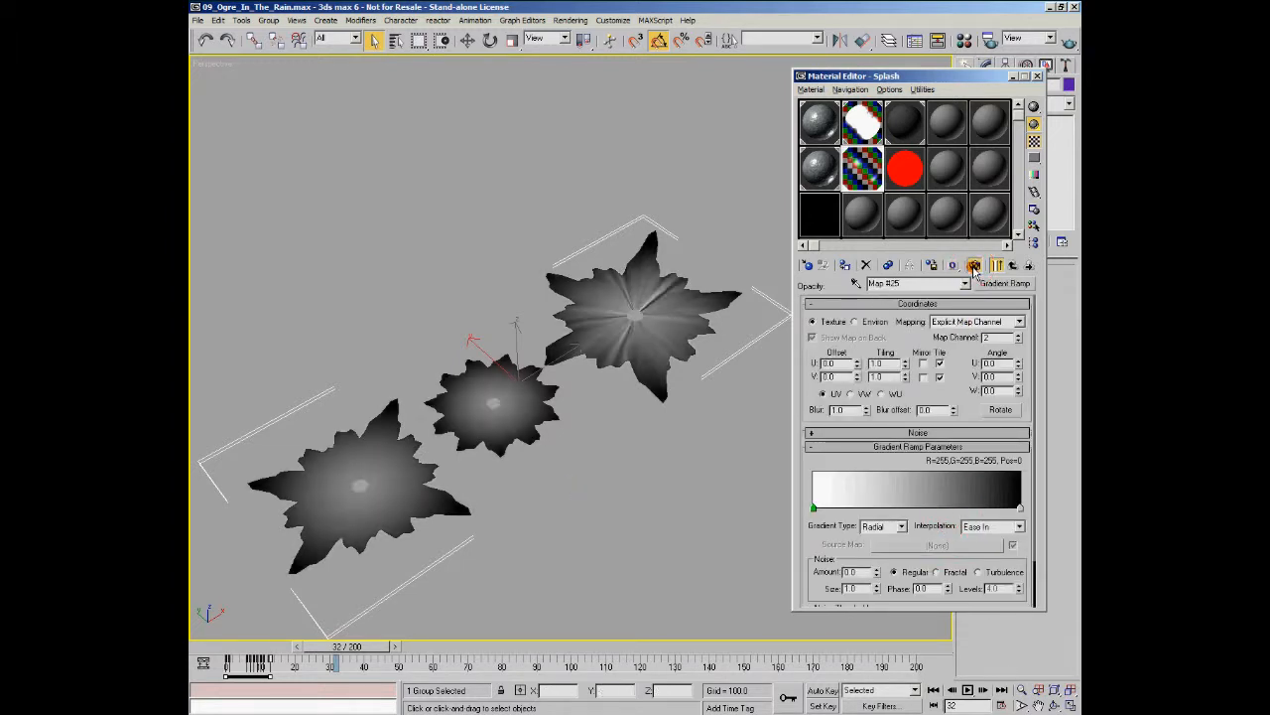
click(974, 266)
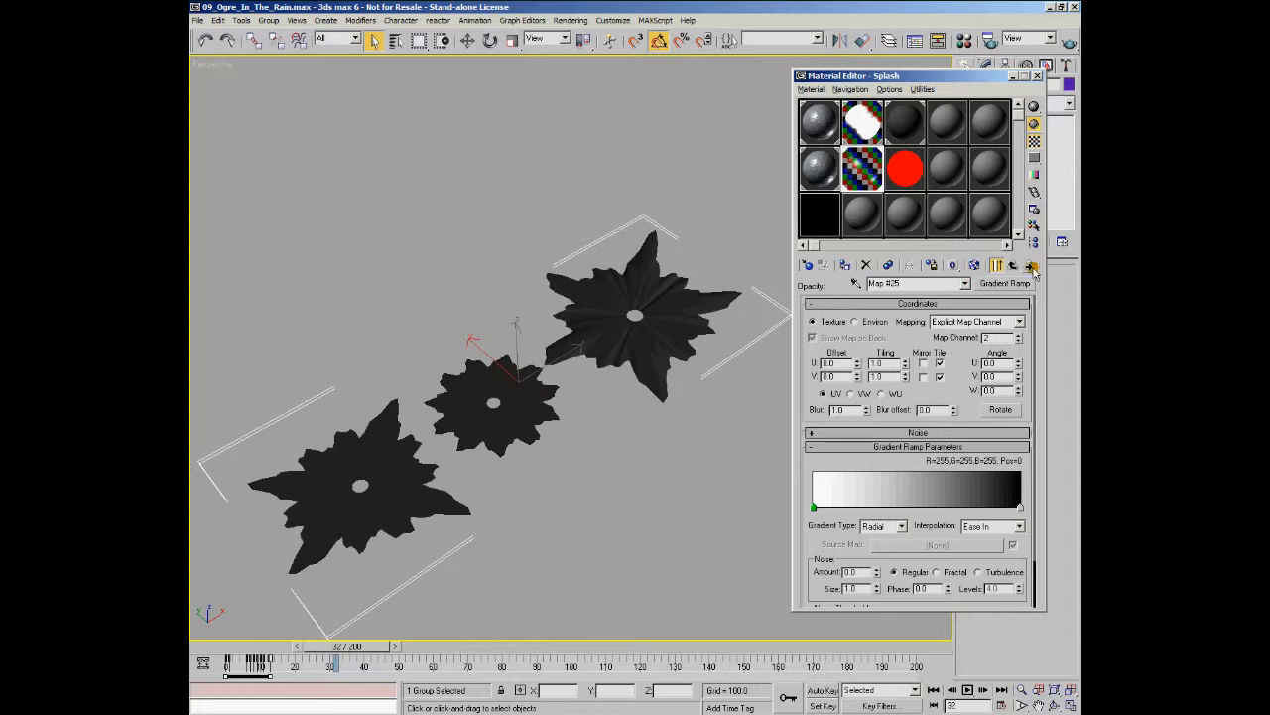
click(1013, 266)
- Examine the Splash material's Reflection gradient ramp and its mapping type, and return to the material's basic parameters
click(944, 569)
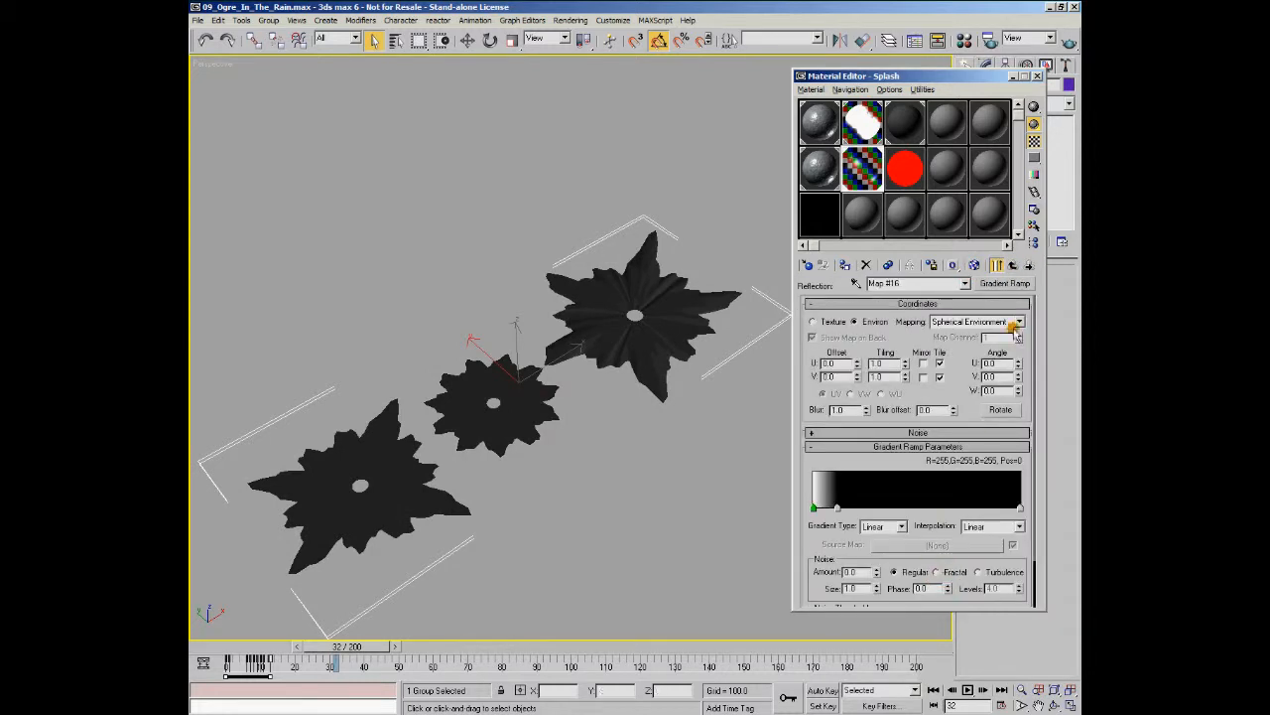
click(1013, 265)
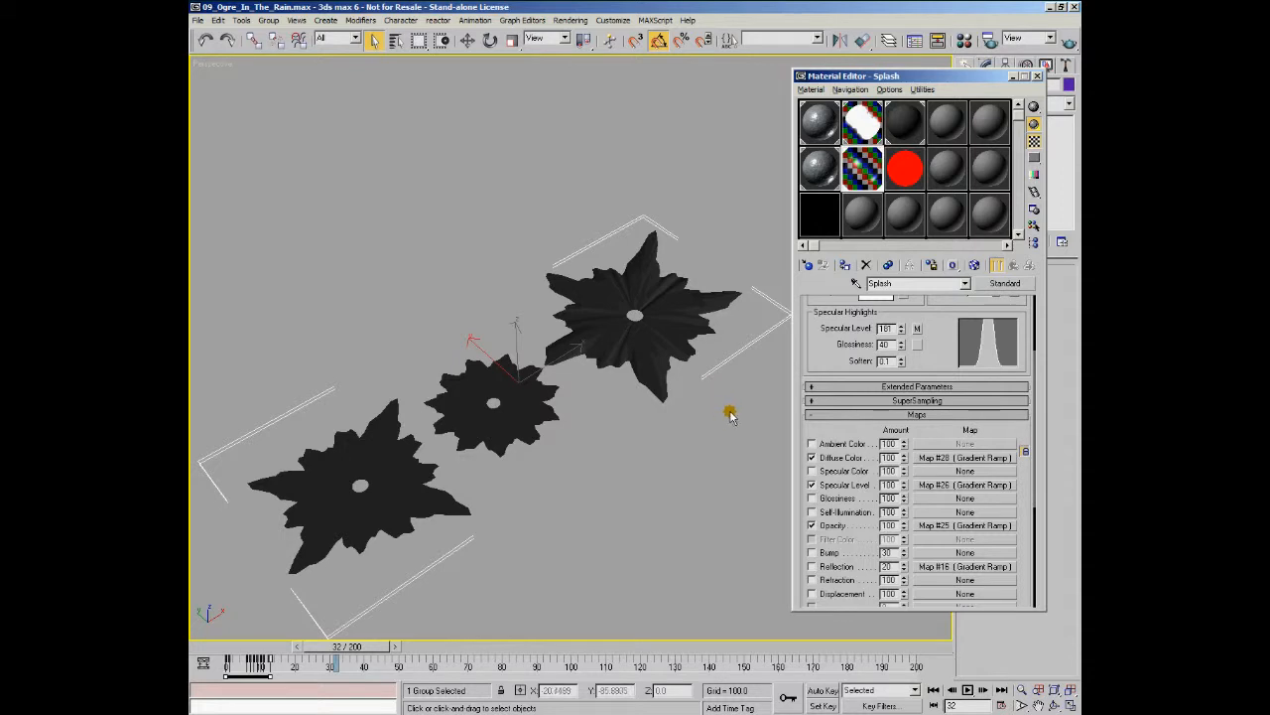
drag(927, 307, 927, 422)
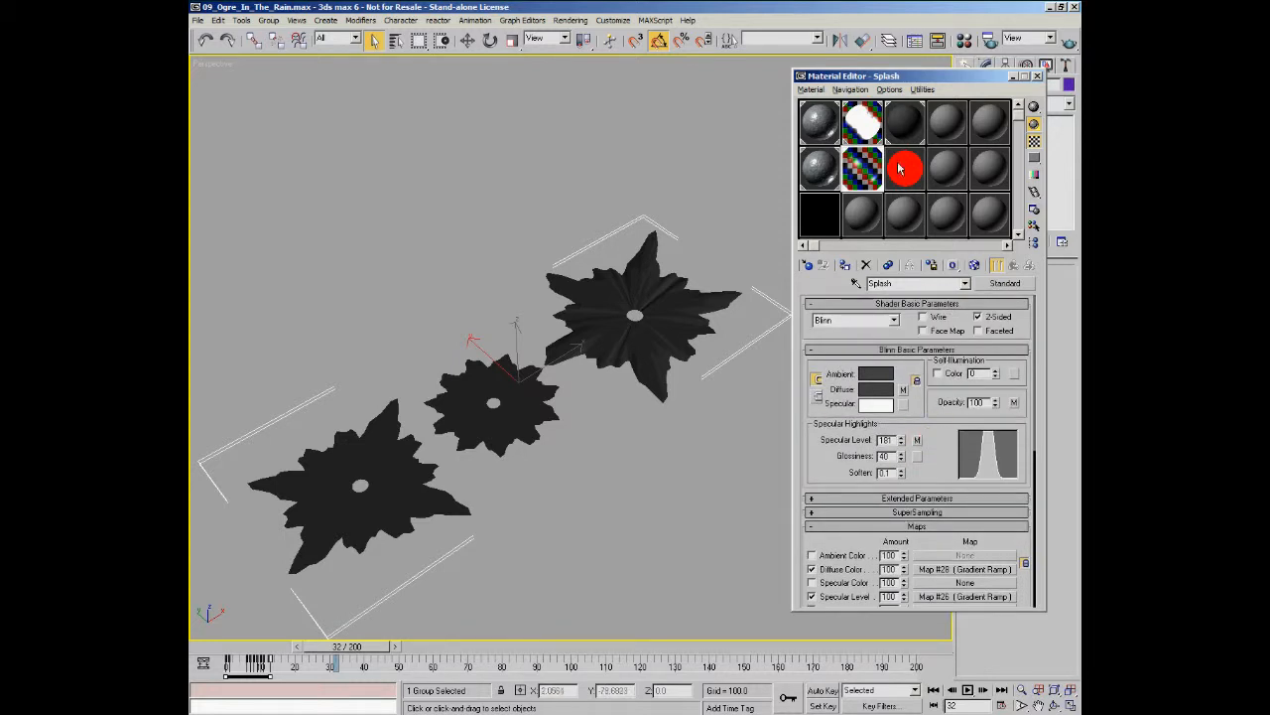
- Review the settings of the Wet_Floor and Splash_v2 materials and close the Material Editor
click(907, 117)
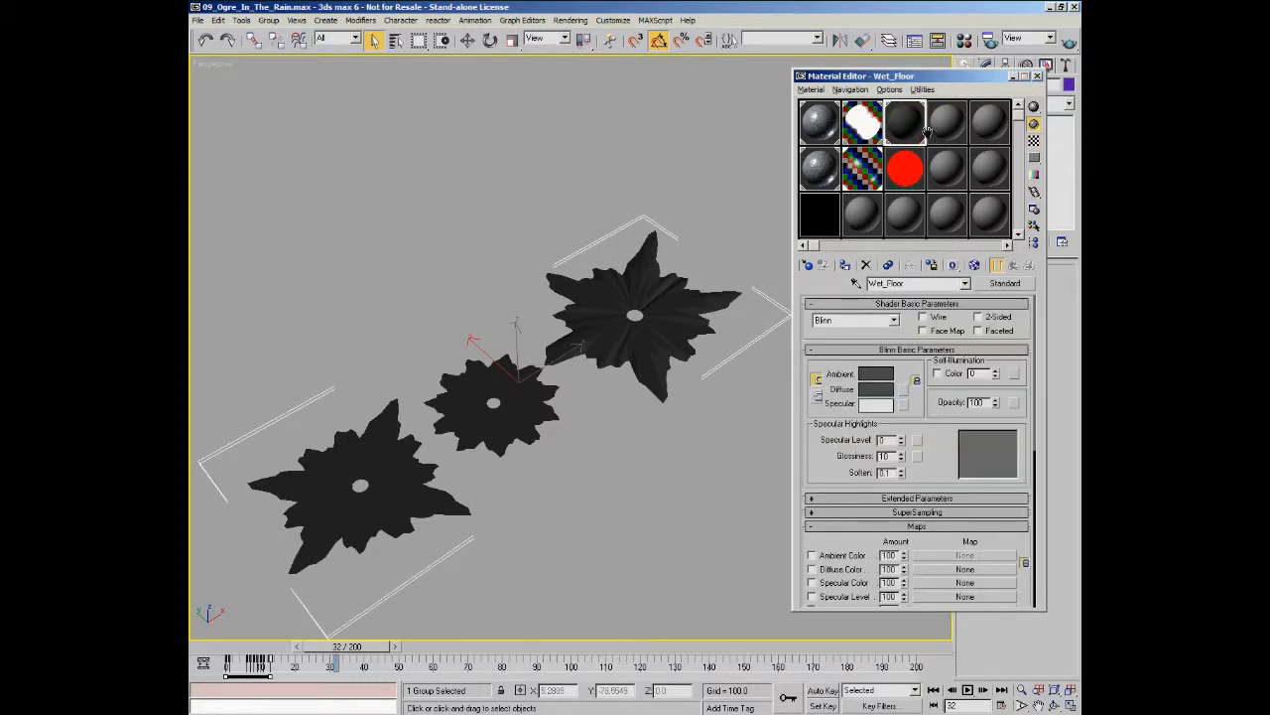
click(911, 171)
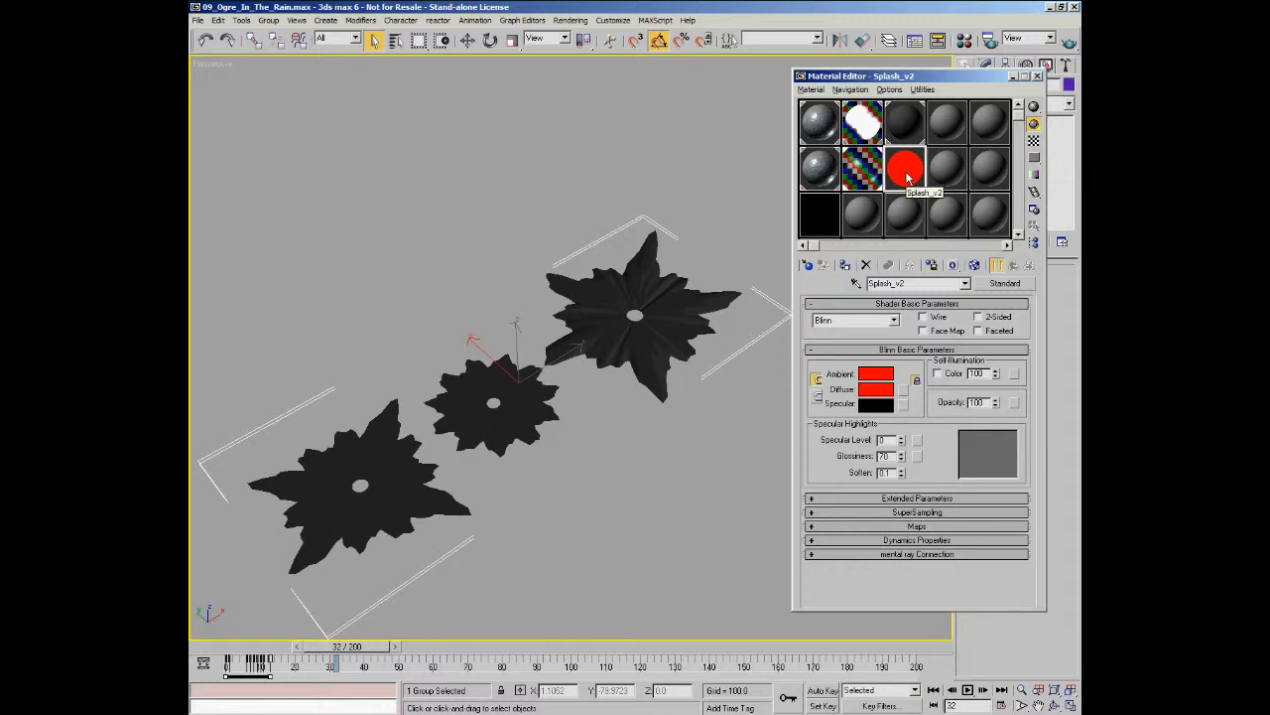
click(1038, 75)
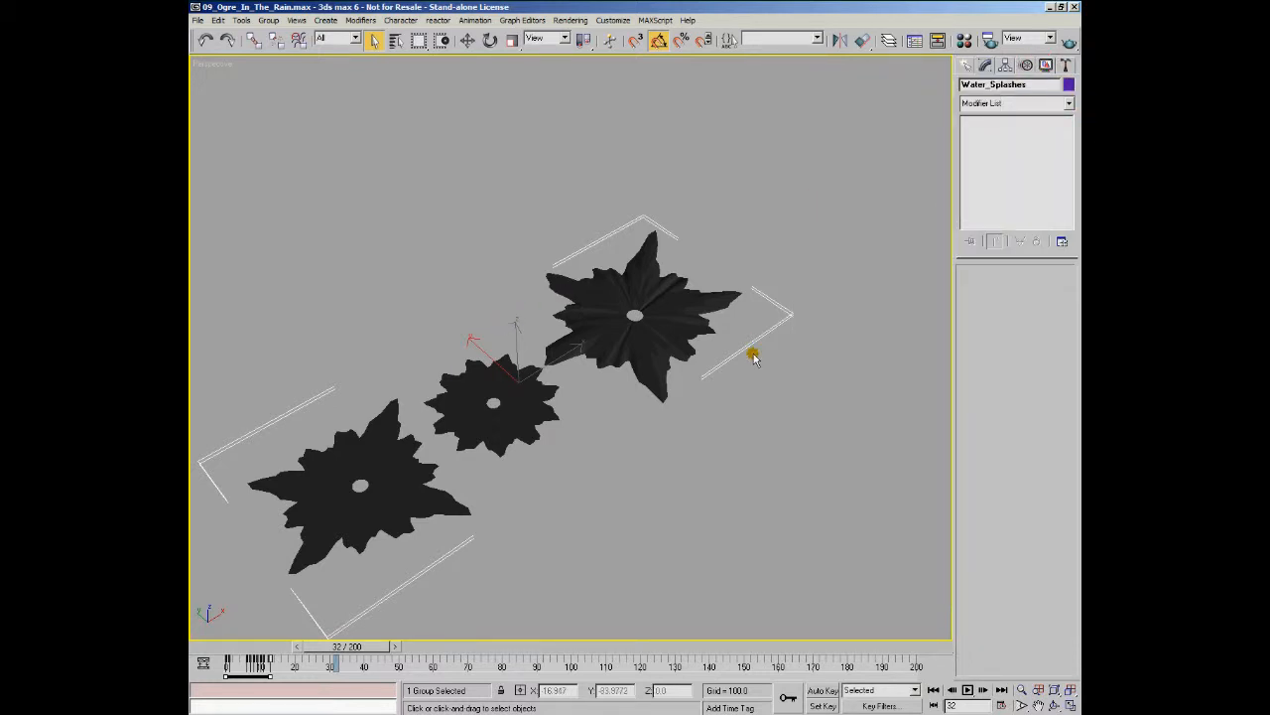
- Bring the whole scene with the ogre statue, pedestal, floor and water splashes into view
alt+middle_drag(791, 391, 725, 394)
alt+middle_drag(582, 373, 670, 428)
scroll(629, 342, down, 6)
scroll(672, 428, down, 1)
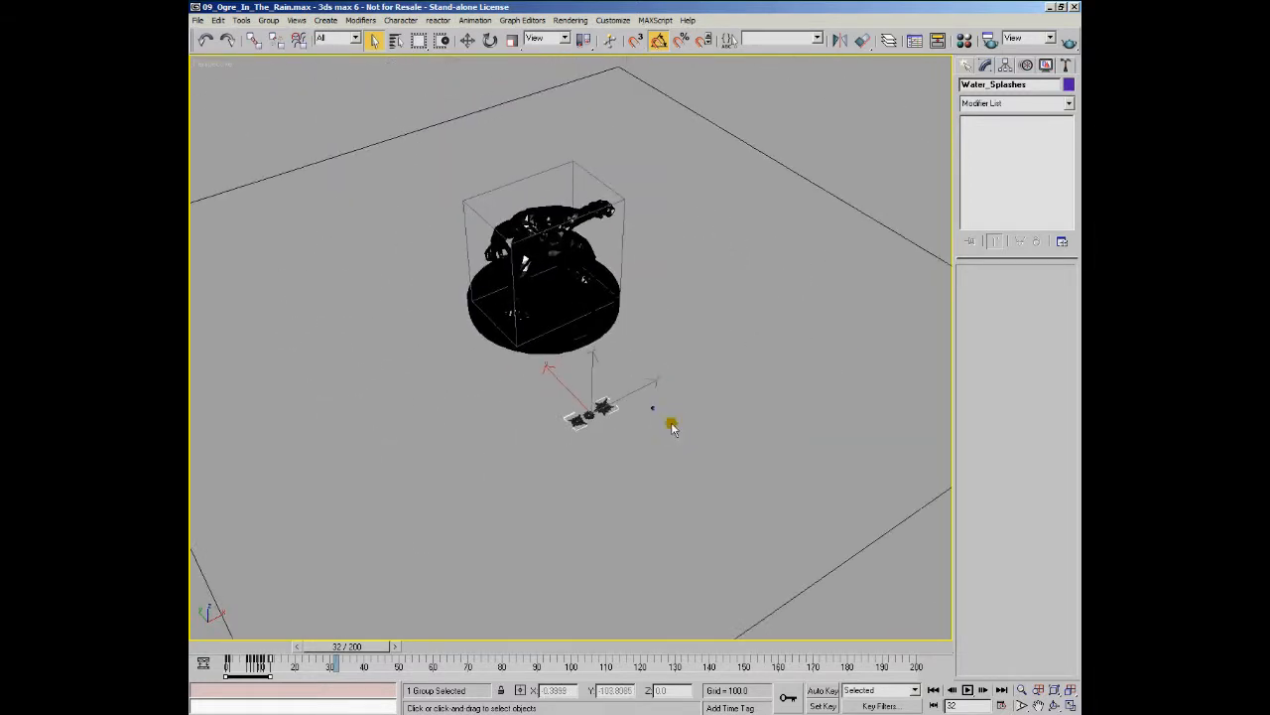
- Unhide the helper and space warp categories and hide the geometry category so only the warps remain displayed
click(1050, 66)
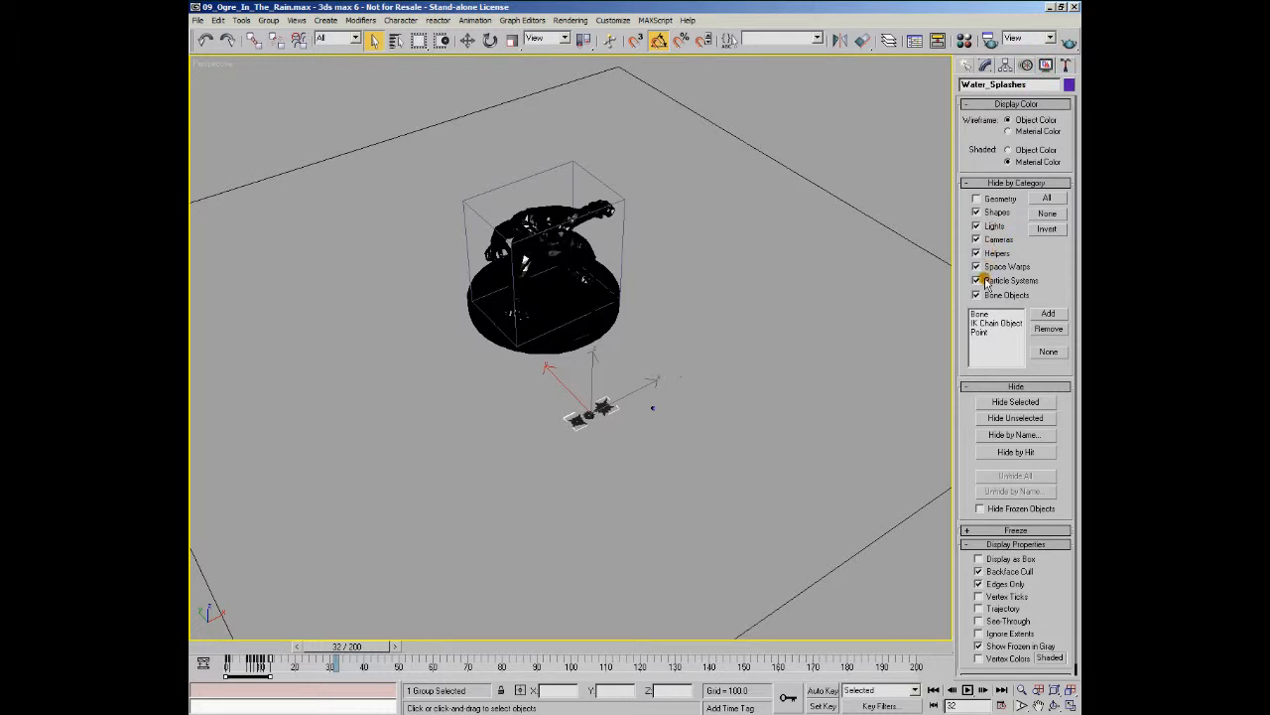
click(976, 254)
mouse_move(771, 335)
alt+middle_down()
mouse_move(584, 371)
mouse_move(757, 327)
alt+middle_up()
click(975, 266)
alt+middle_drag(760, 311, 768, 335)
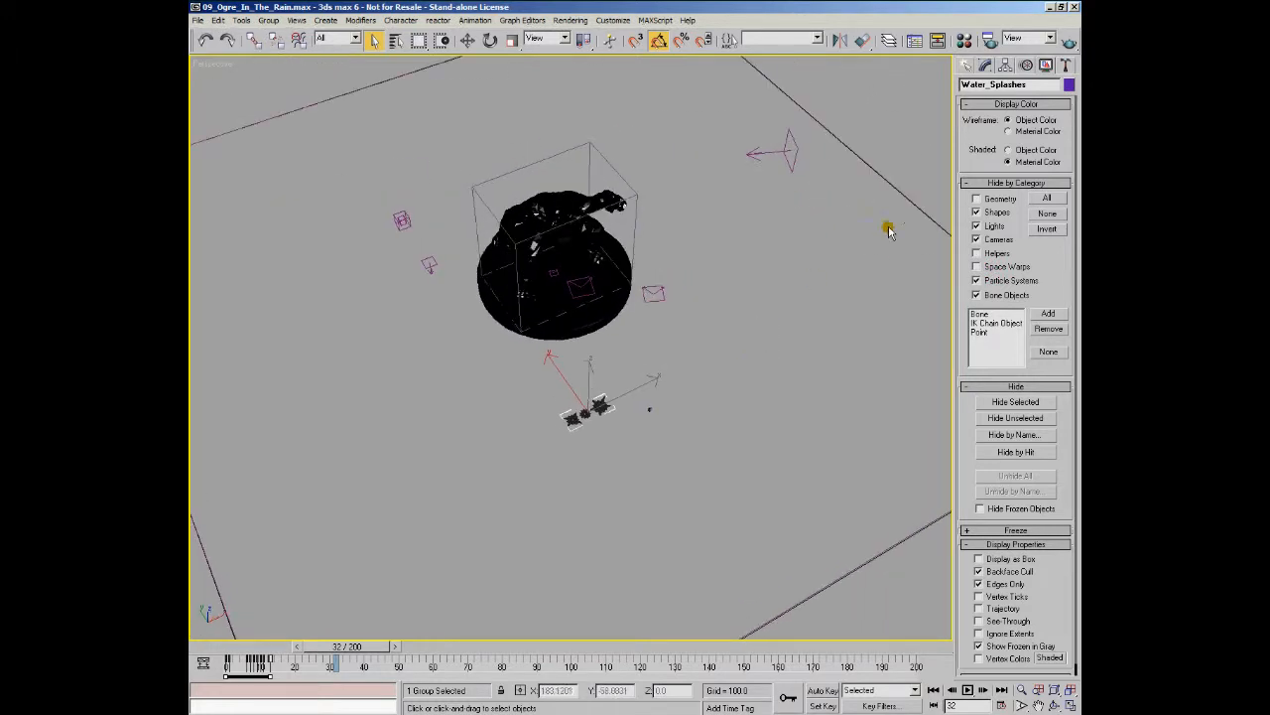
click(976, 199)
middle_drag(689, 330, 664, 438)
scroll(664, 438, up, 3)
- Identify the ground, pedestal, low-res ogre and high-res ogre deflectors by selecting each one in the viewport
click(766, 161)
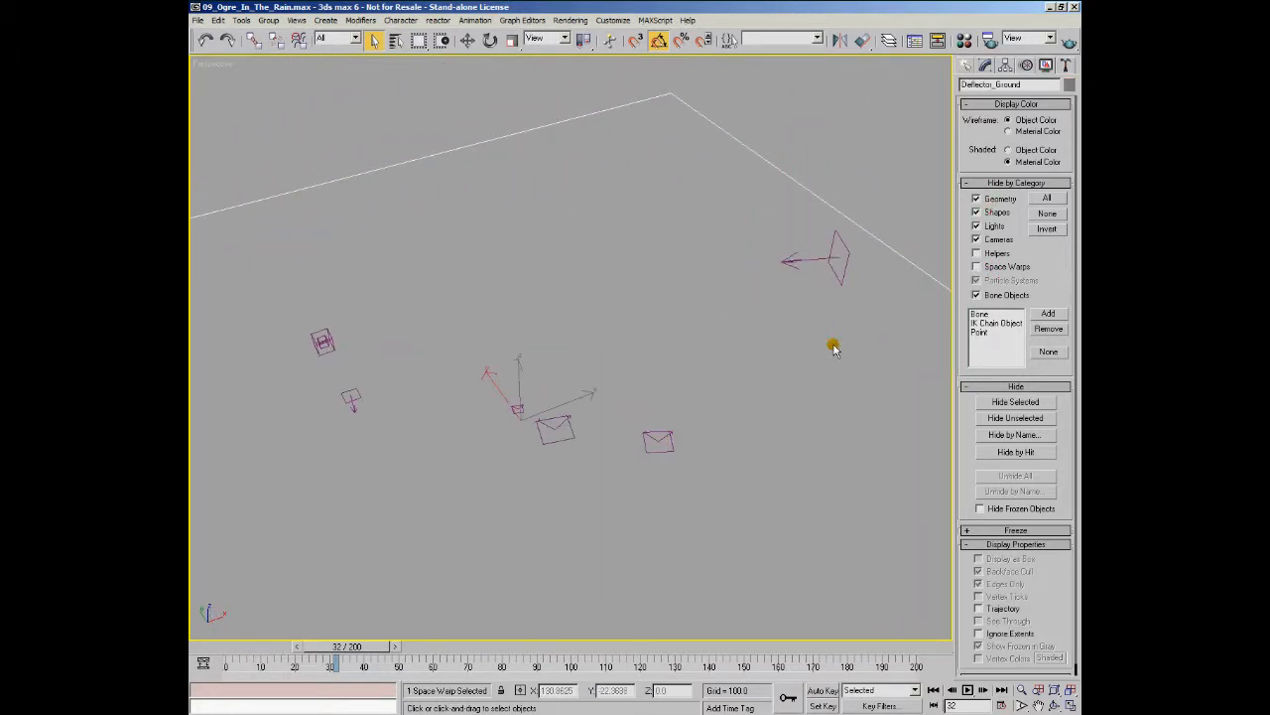
alt+middle_drag(834, 347, 585, 420)
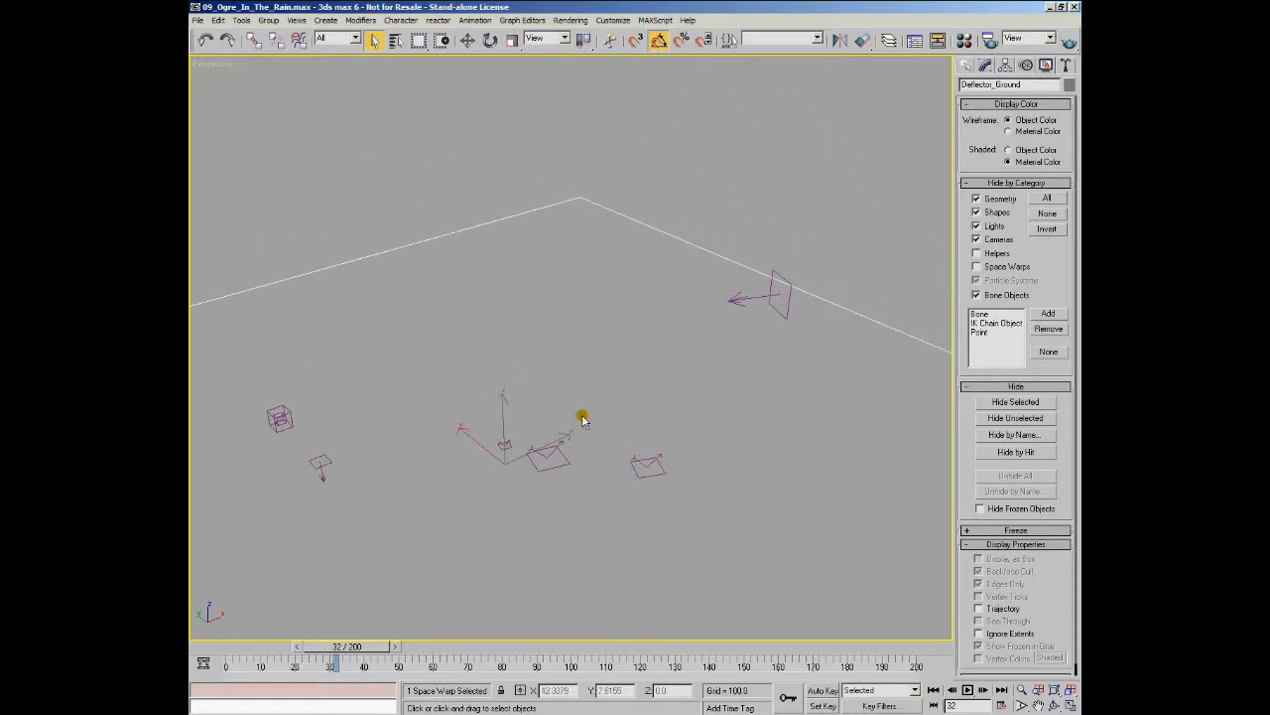
click(514, 447)
click(646, 464)
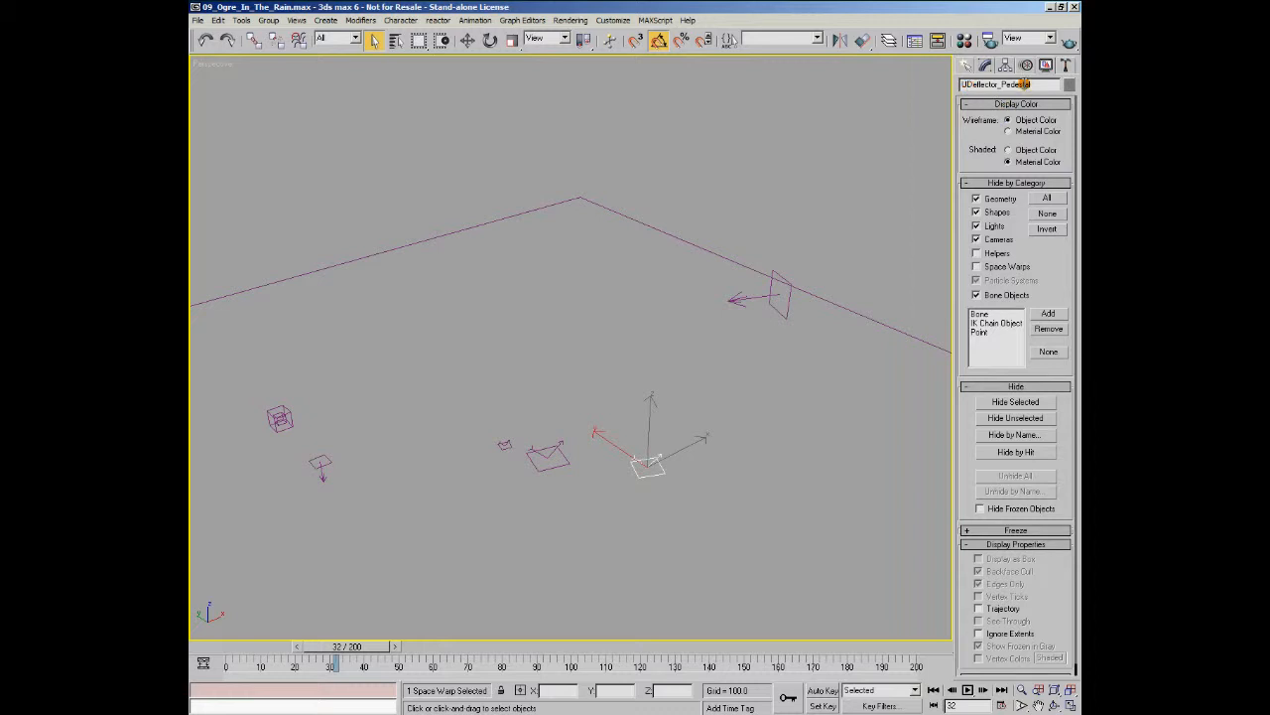
click(562, 459)
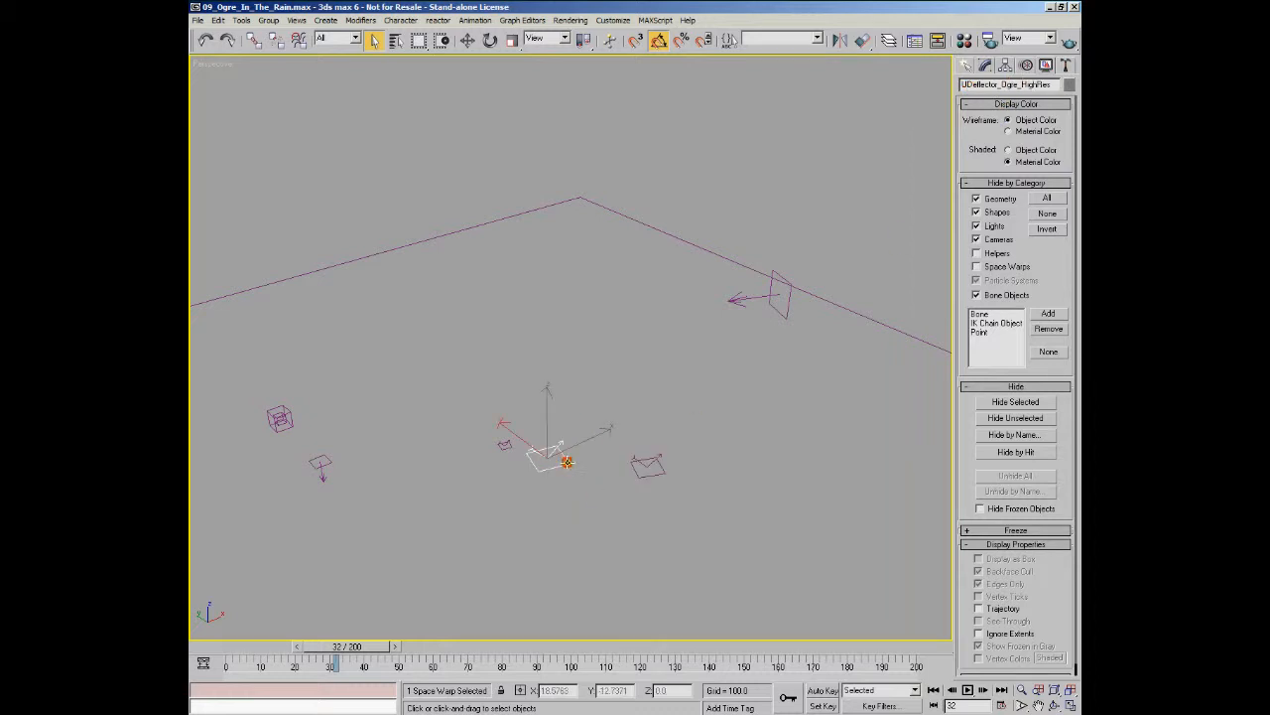
key(ctrl+s)
- Review the parameters of the low-res and high-res ogre deflectors and of the Gravity01 and Drag01 space warps
click(506, 445)
click(985, 64)
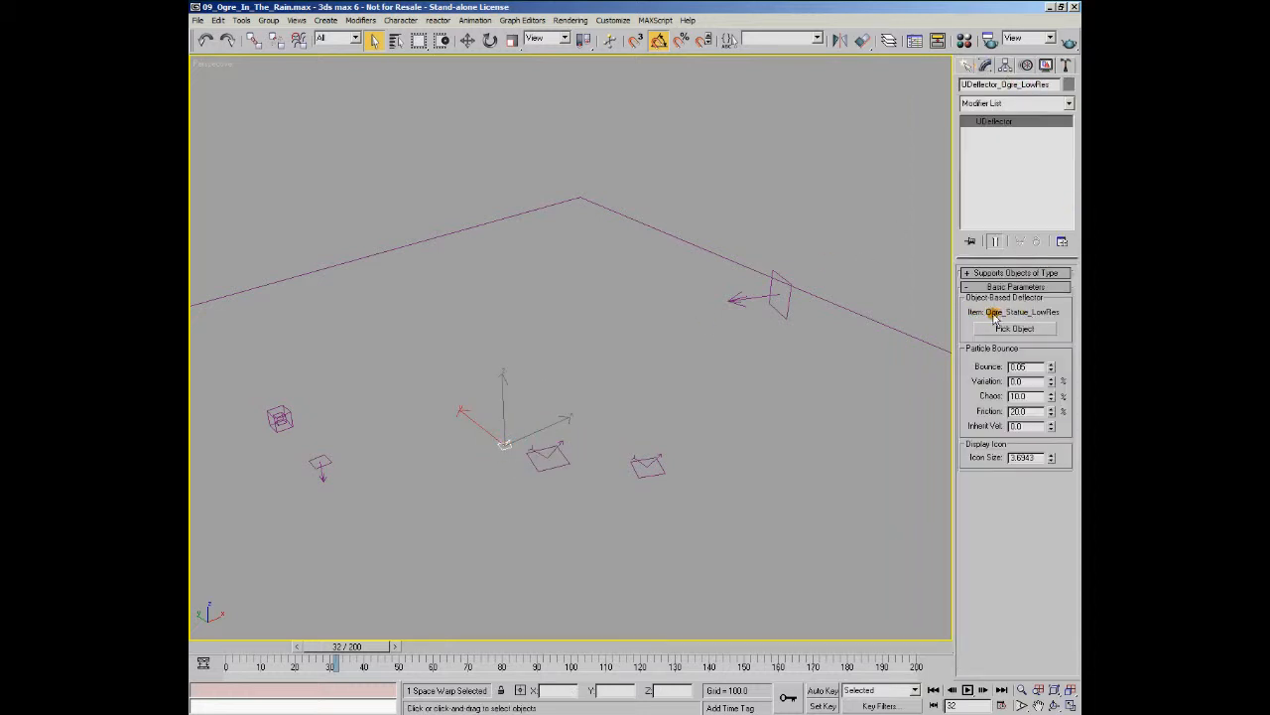
click(562, 466)
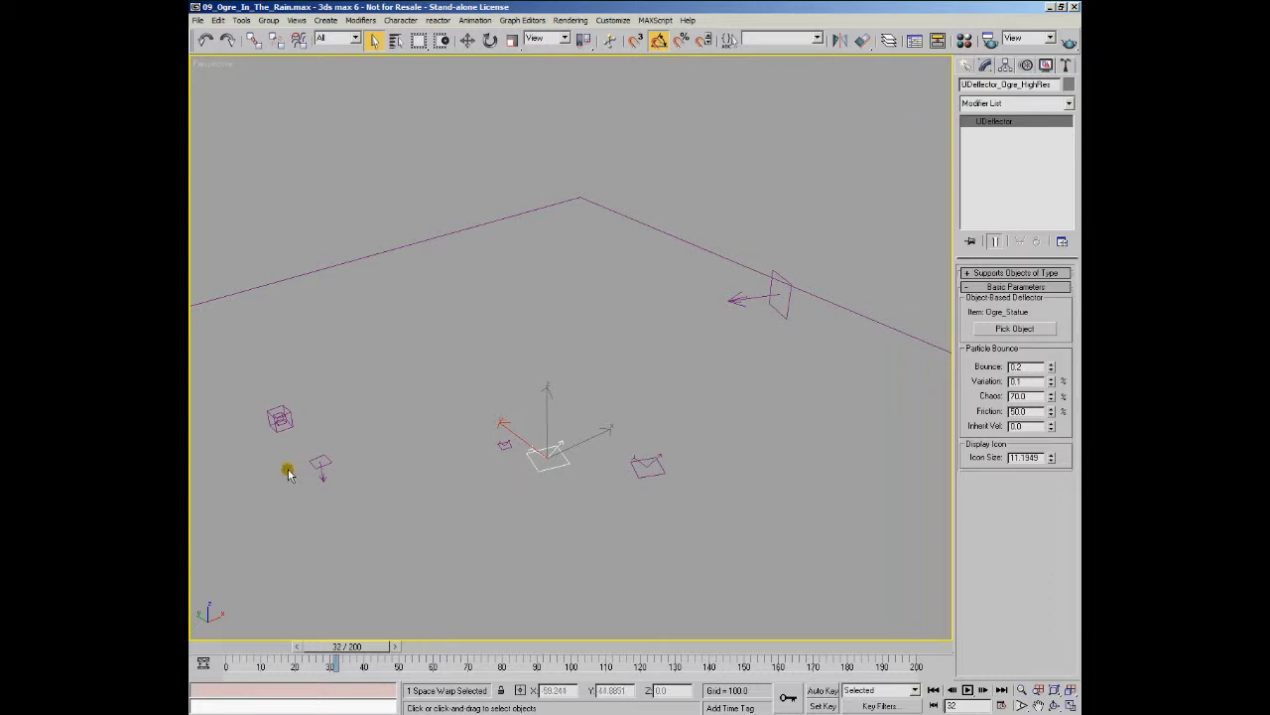
click(323, 464)
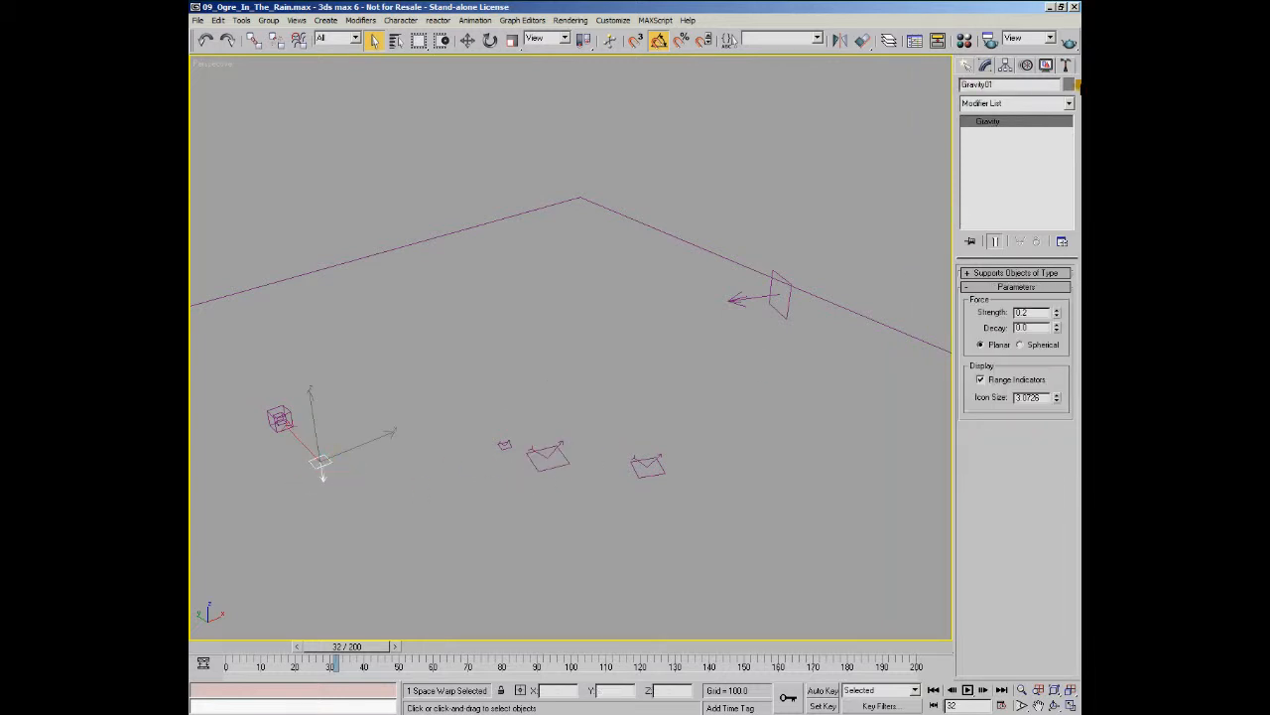
click(287, 409)
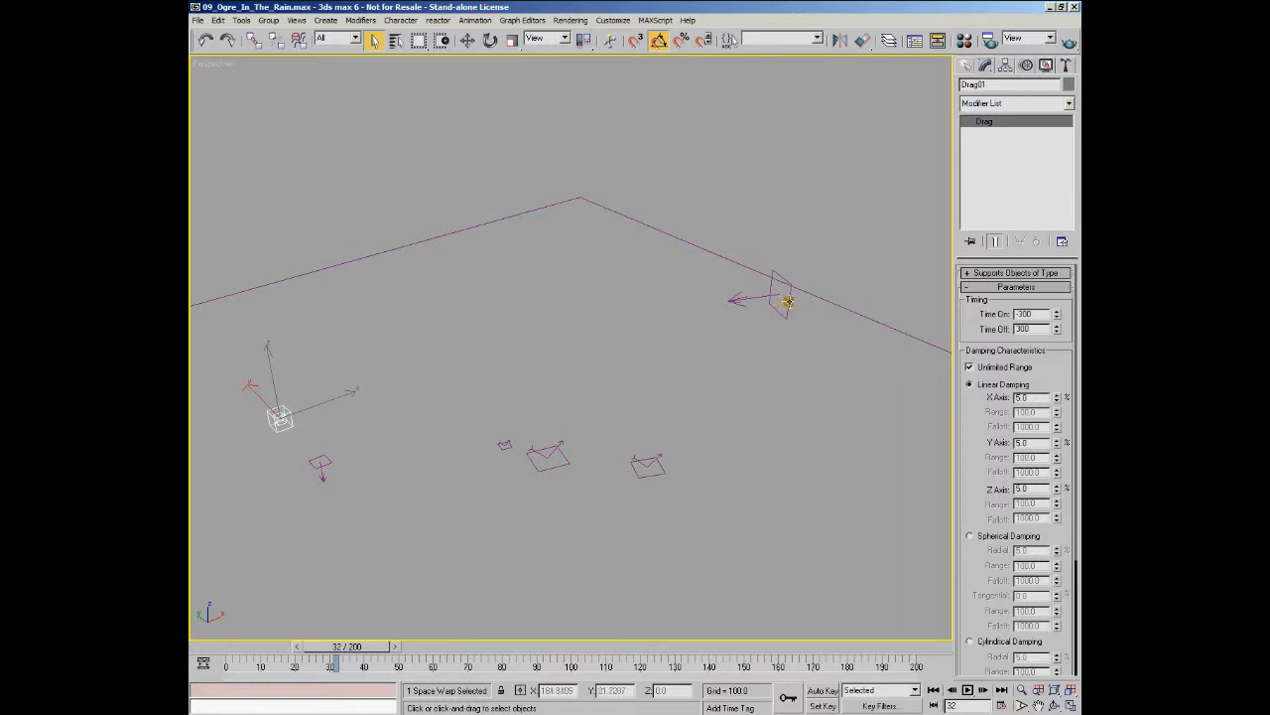
- Examine the Wind01 space warp's animated strength by scrubbing the animation to frame 136 and back to frame 77
click(784, 302)
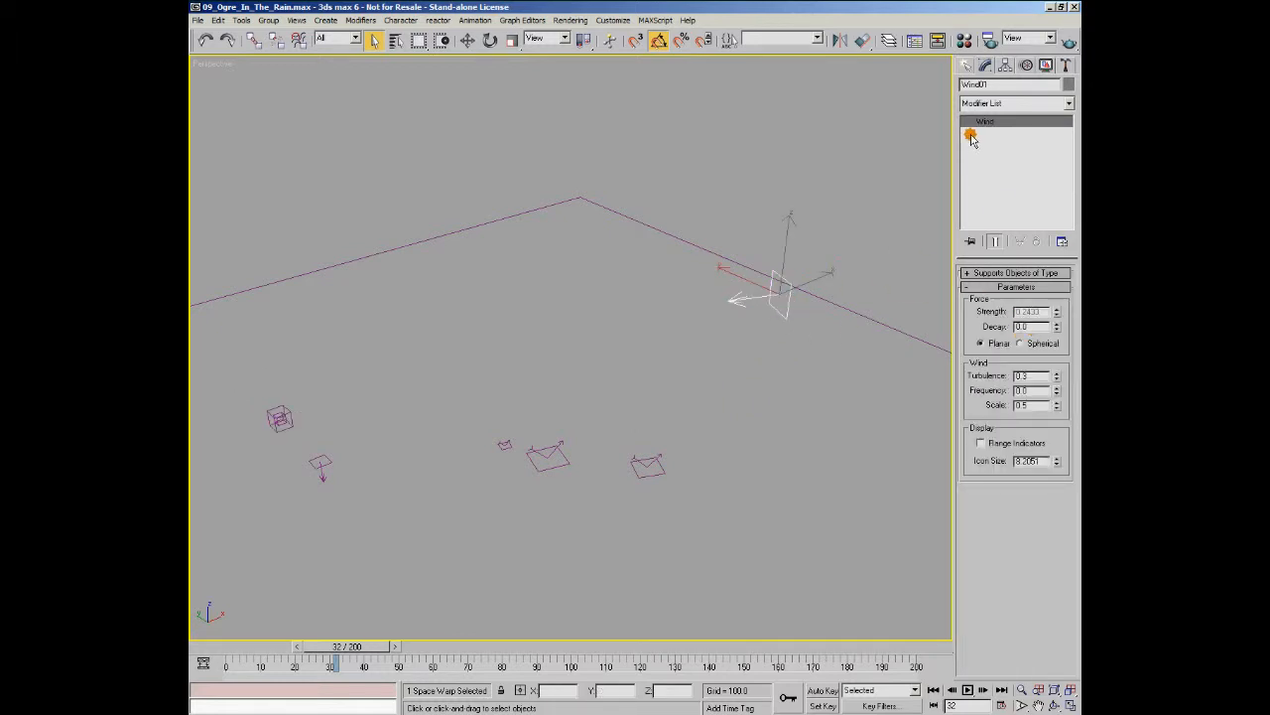
drag(207, 652, 695, 707)
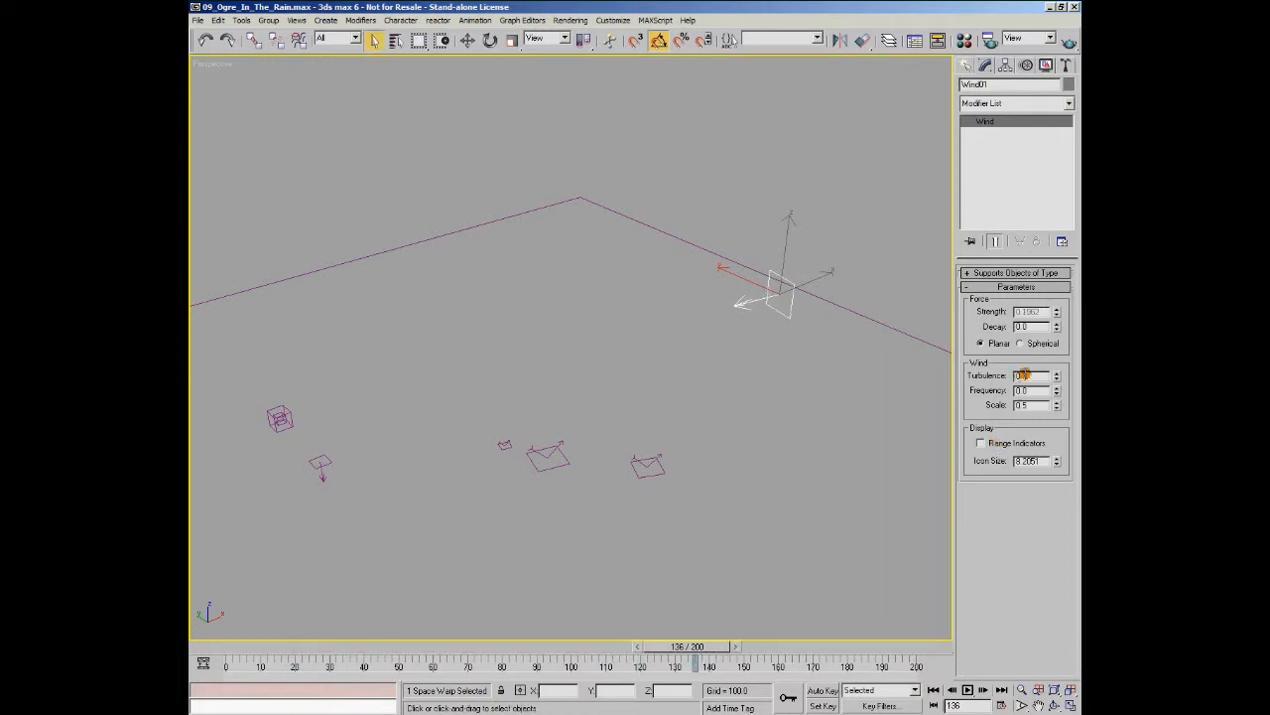
drag(690, 646, 513, 604)
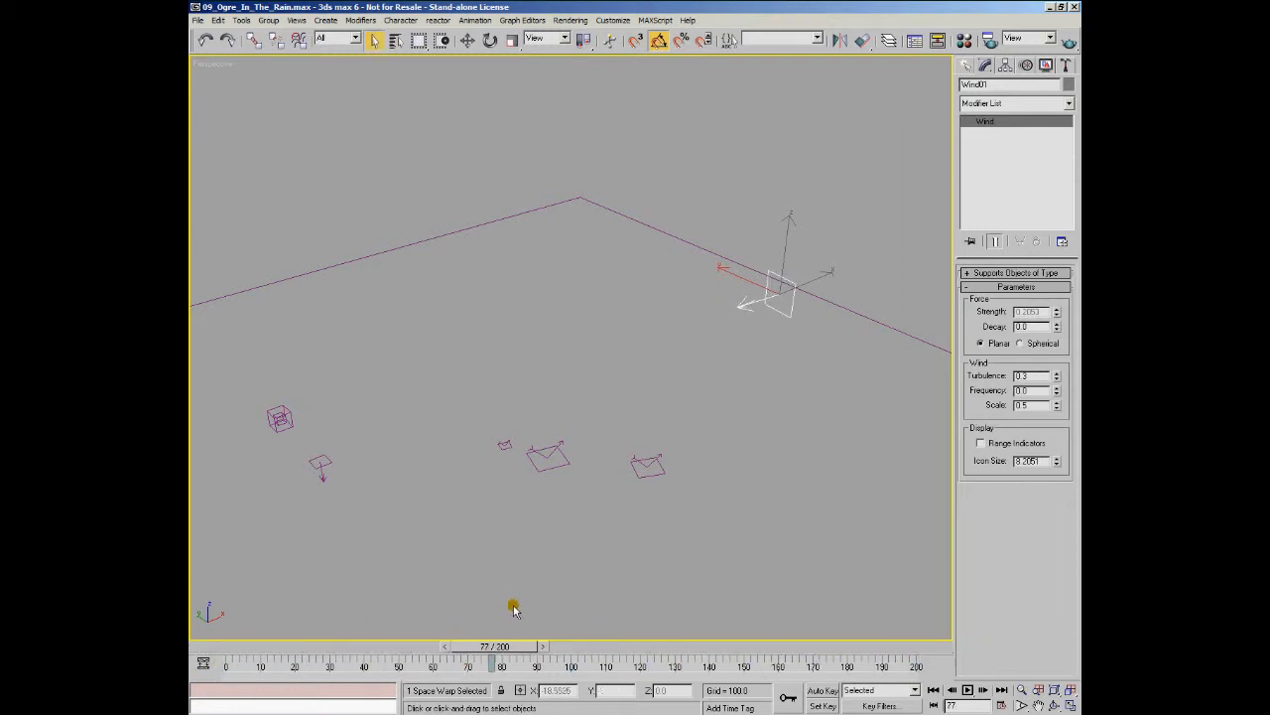
- Clear the selection, switch to the camera view, hide the helpers and space warps, and unhide the geometry
click(629, 328)
key(c)
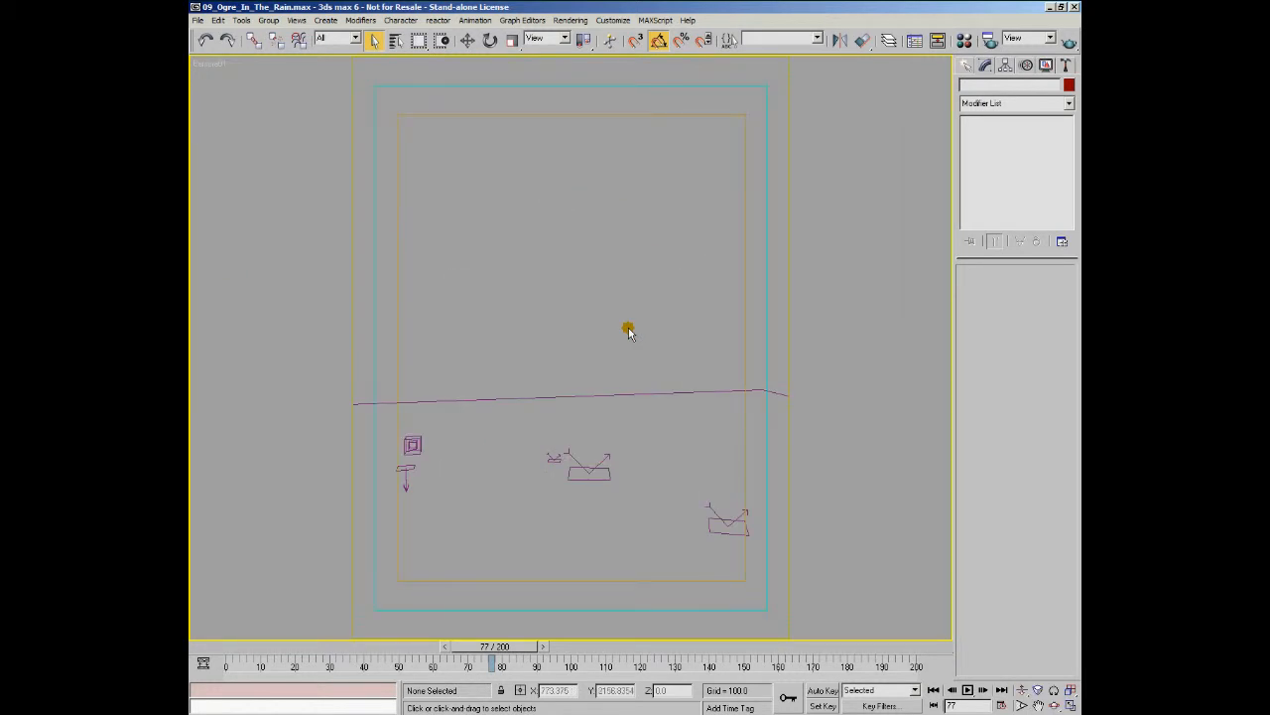
click(1046, 64)
click(977, 254)
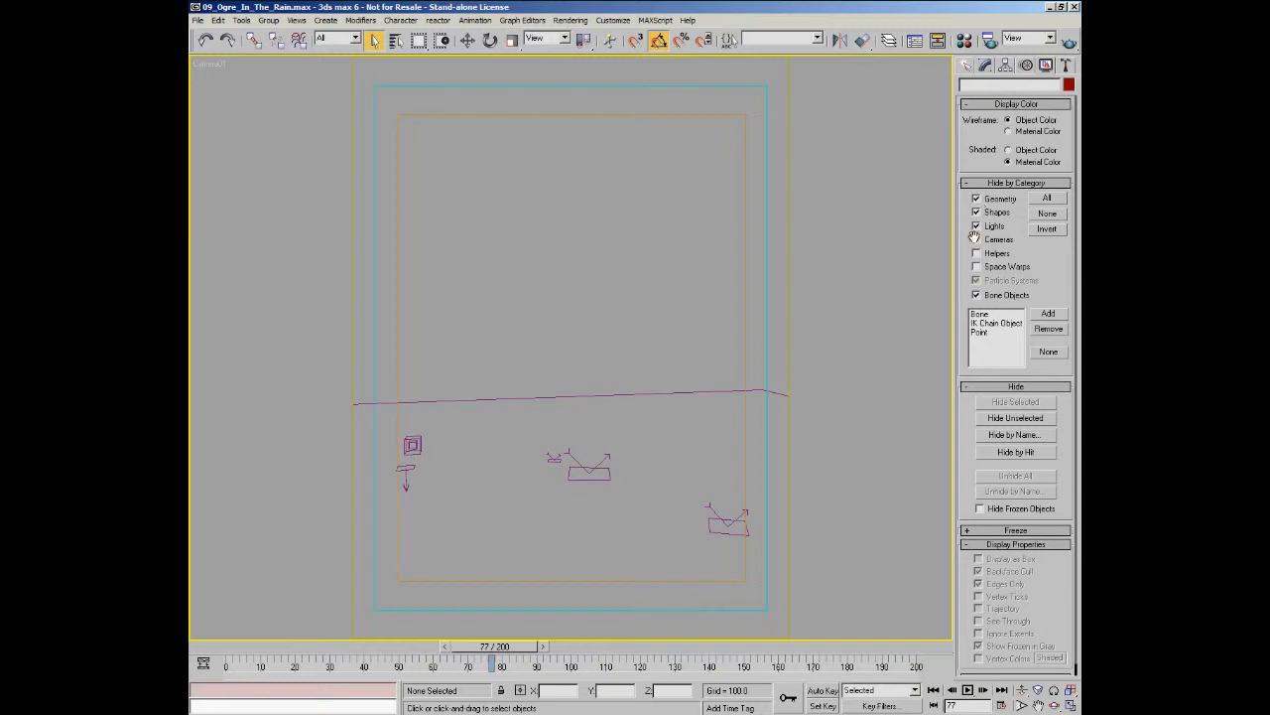
click(977, 267)
click(977, 253)
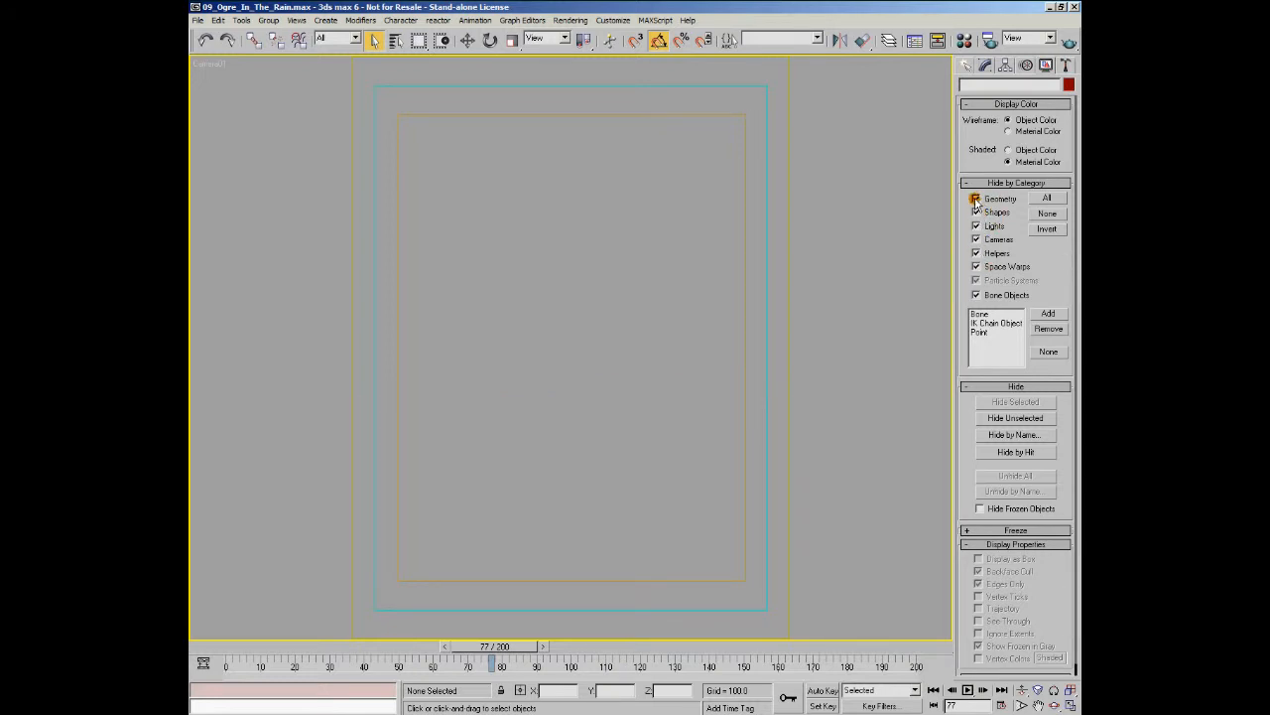
click(976, 198)
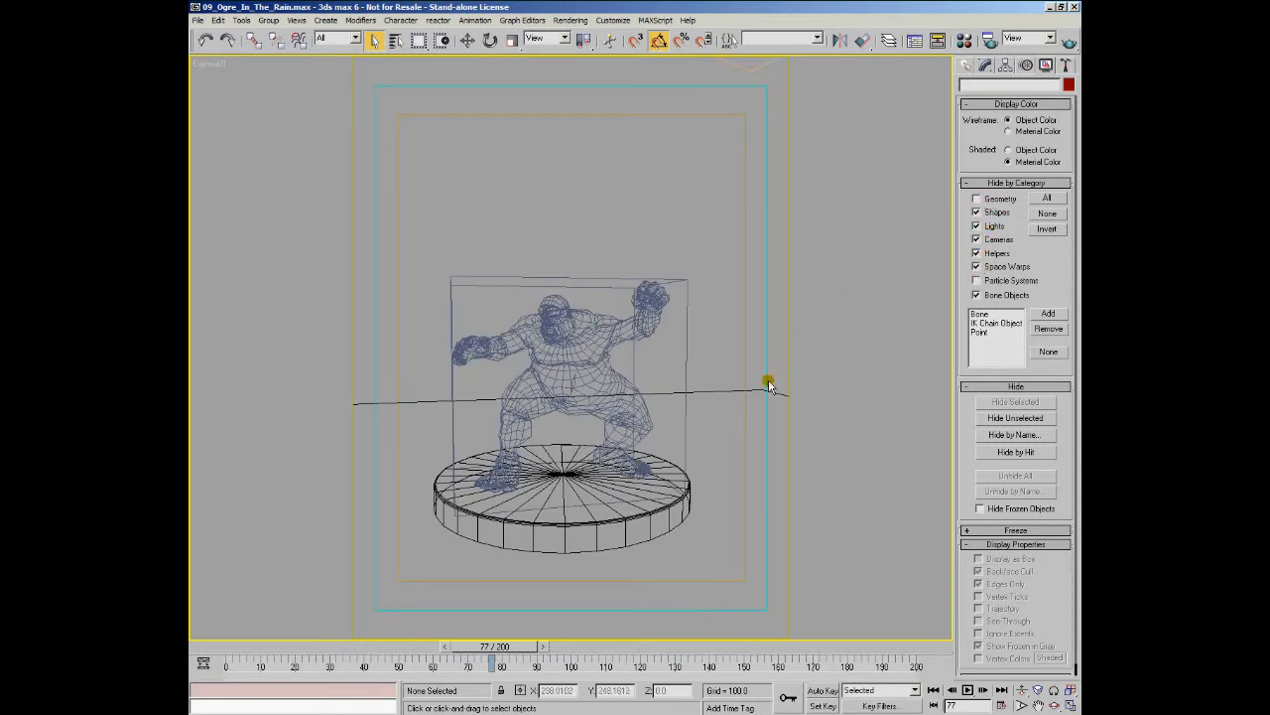